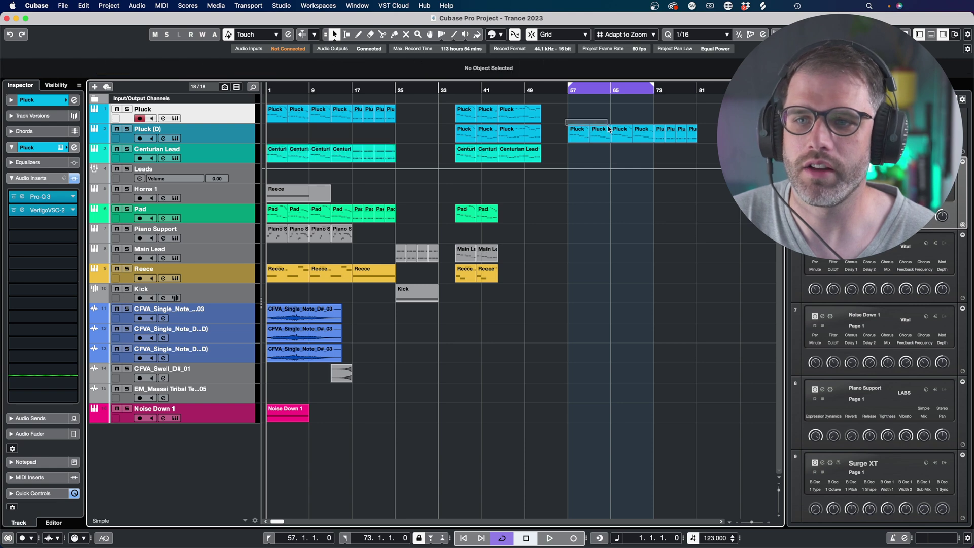
Step: Clear the clip selection in the arrangement and record-enable the Centurian Lead track
{"action": "left_click", "coordinate": [321, 157]}
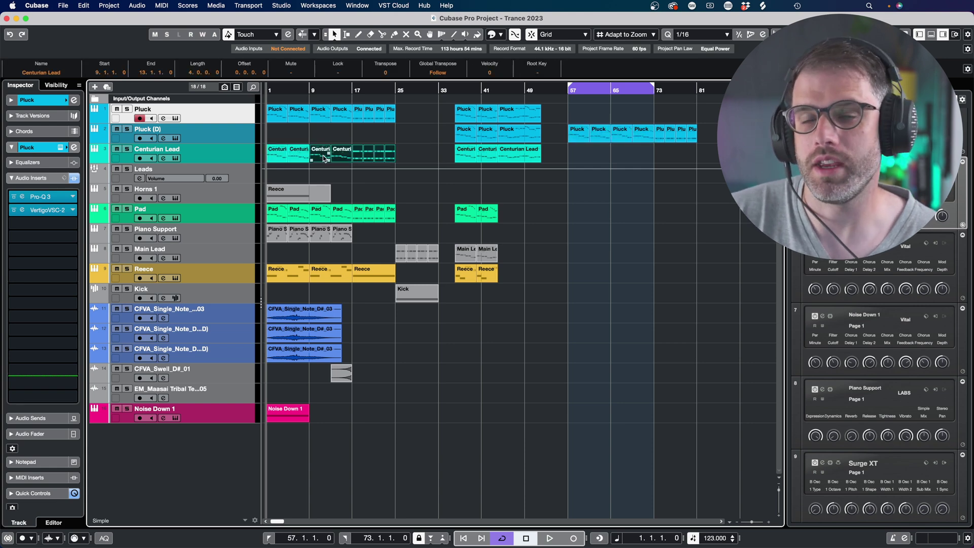
{"action": "left_click", "coordinate": [315, 140]}
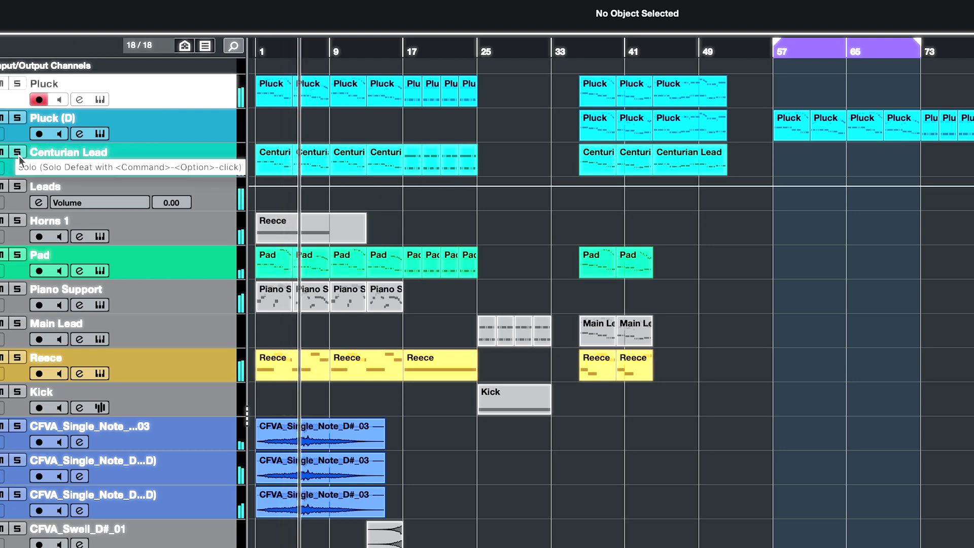
{"action": "left_click", "coordinate": [35, 168]}
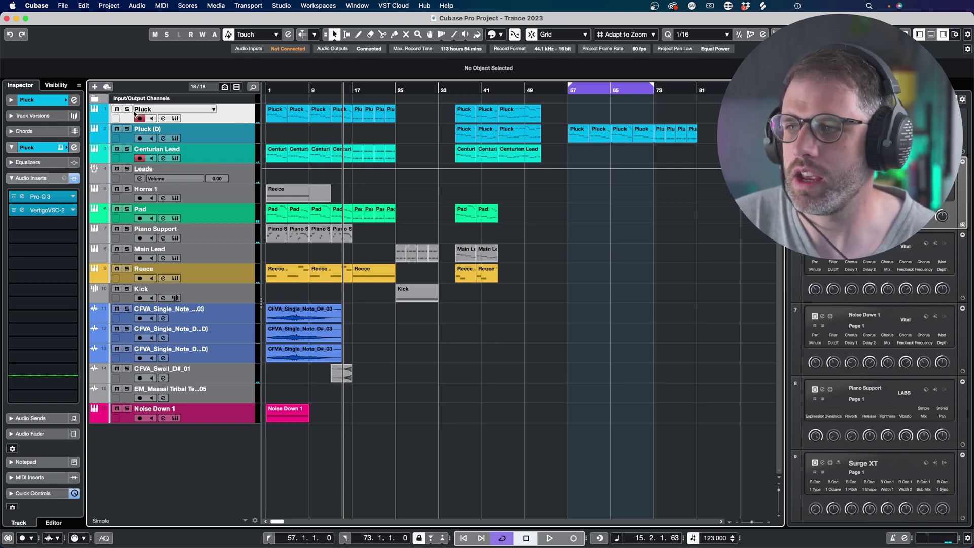
Step: Solo the Pluck track and play it back from about bar 6 to hear its sound alone
{"action": "left_click", "coordinate": [127, 110]}
{"action": "left_click", "coordinate": [294, 90]}
{"action": "key", "text": "space"}
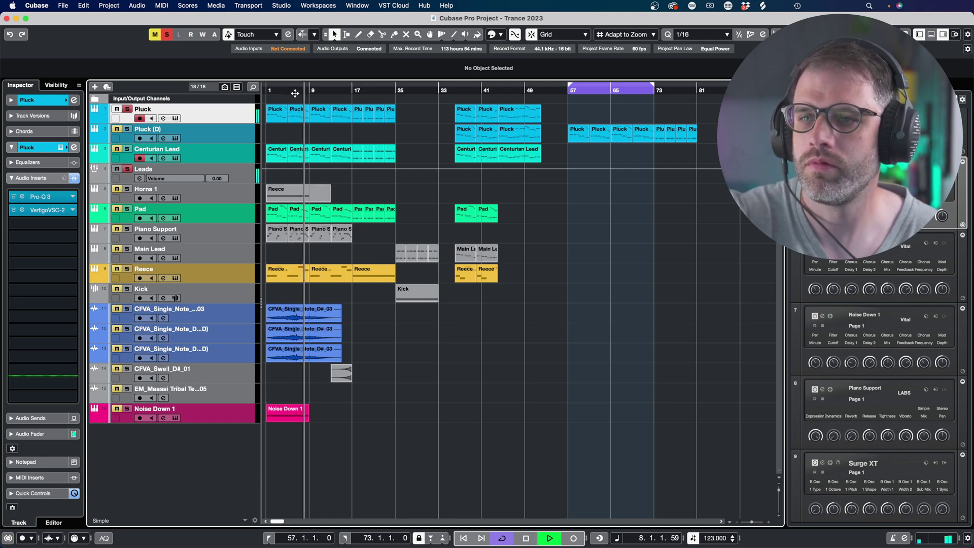
{"action": "key", "text": "space"}
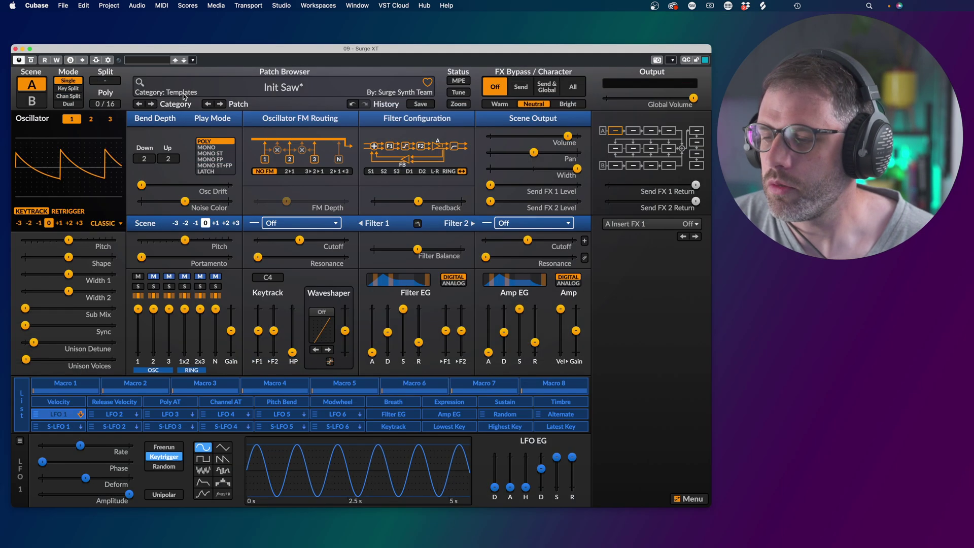
Step: In Surge XT, raise oscillator 1's unison voices a little and slightly reduce its unison detune
{"action": "left_click", "coordinate": [110, 120]}
{"action": "left_click_drag", "start_coordinate": [25, 359], "coordinate": [37, 360]}
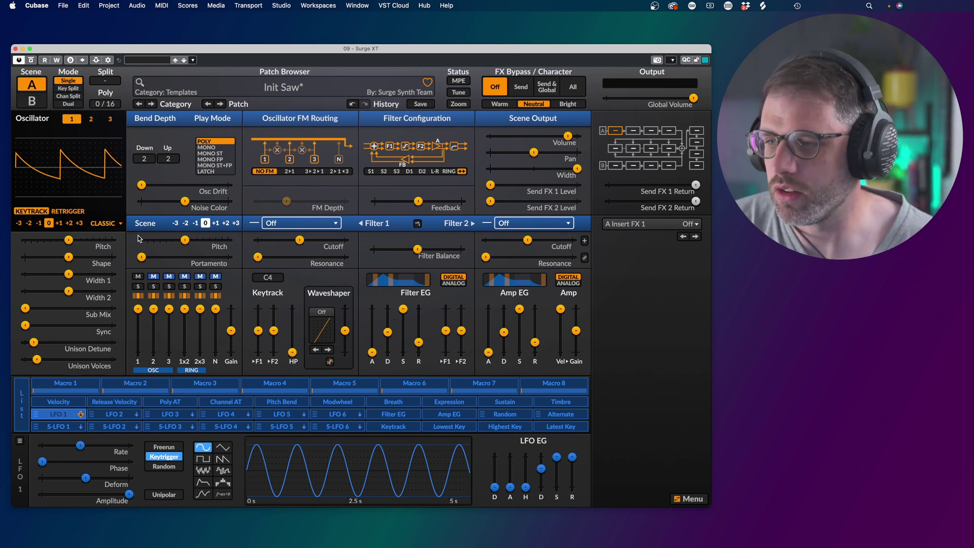
{"action": "mouse_move", "coordinate": [34, 345]}
{"action": "left_click_drag", "start_coordinate": [34, 344], "coordinate": [30, 342]}
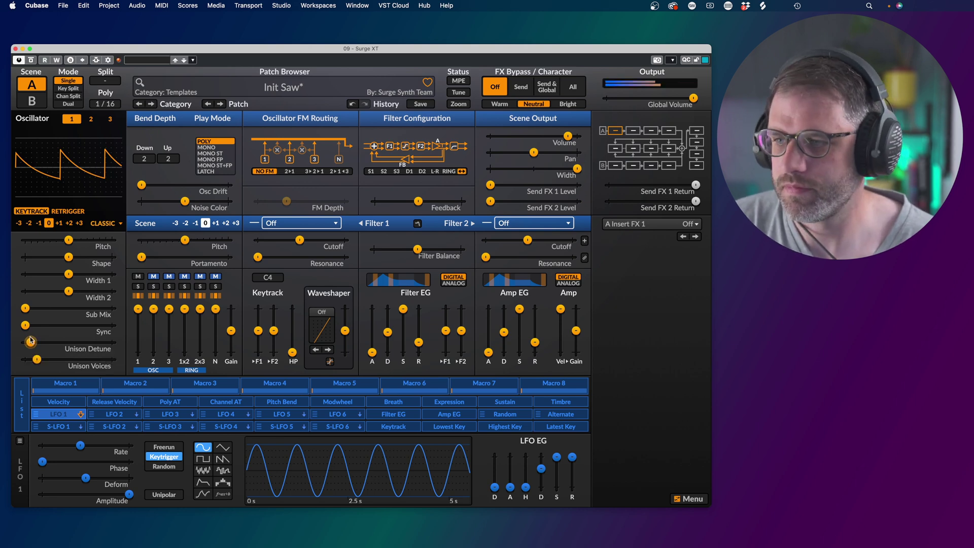
Step: Raise oscillator 1's Width 1 well above the middle and look over the available oscillator types
{"action": "mouse_move", "coordinate": [62, 291]}
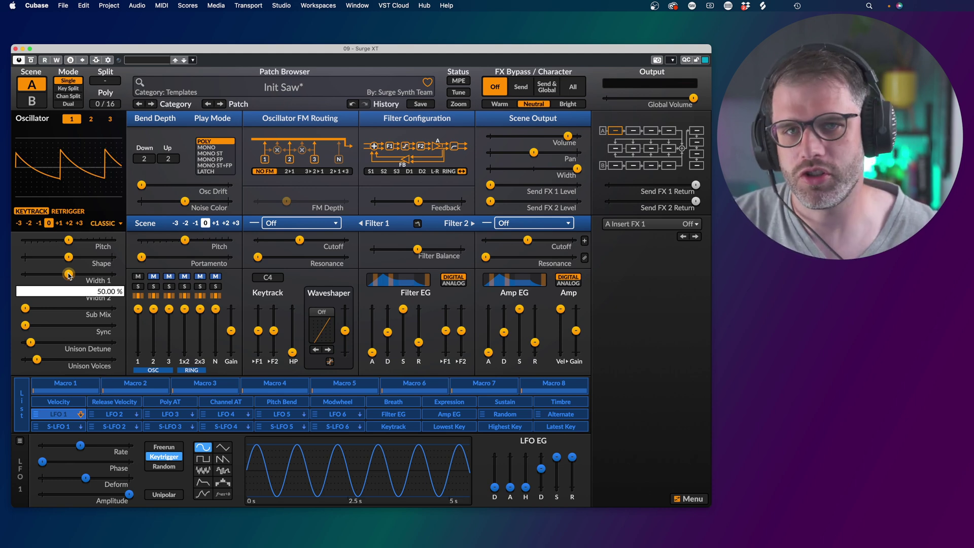
{"action": "left_click_drag", "start_coordinate": [69, 275], "coordinate": [100, 274]}
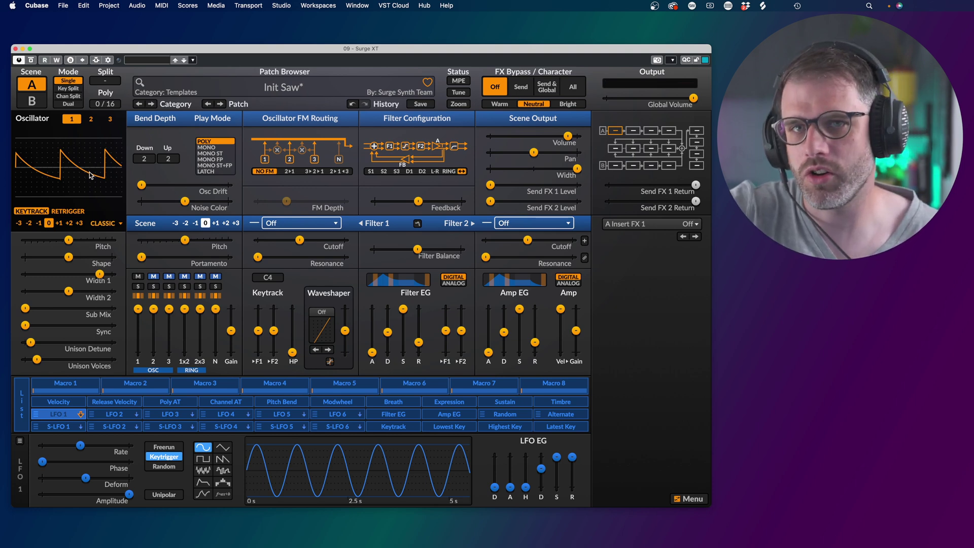
{"action": "left_click", "coordinate": [112, 222]}
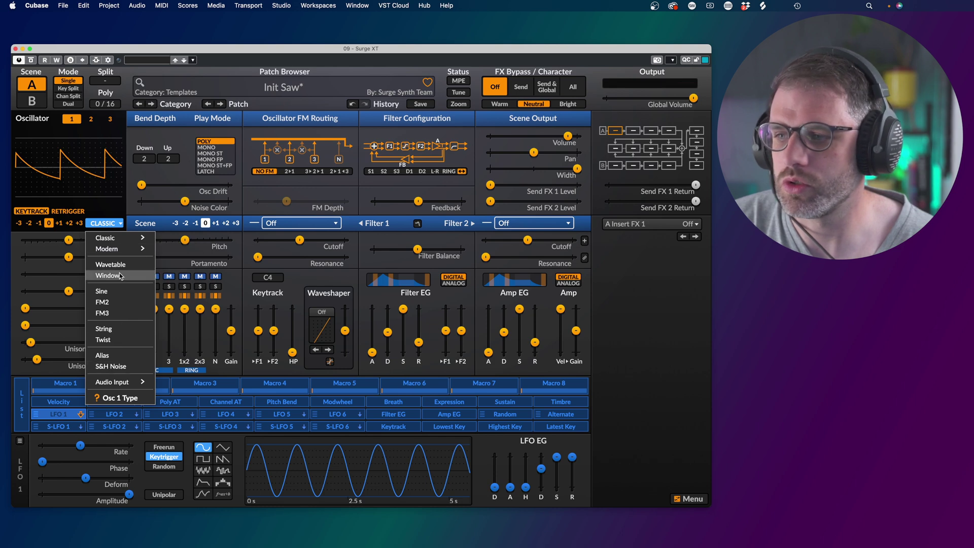
{"action": "left_click", "coordinate": [85, 208]}
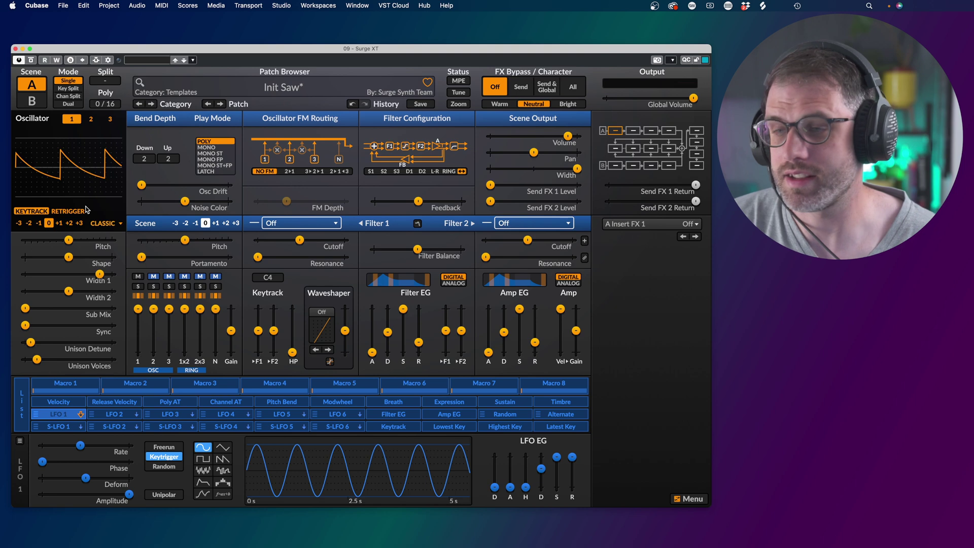
Step: Show oscillator 2's settings and unmute oscillators 2 and 3 in the mixer
{"action": "left_click", "coordinate": [92, 122]}
{"action": "left_click", "coordinate": [155, 277]}
{"action": "left_click", "coordinate": [156, 277]}
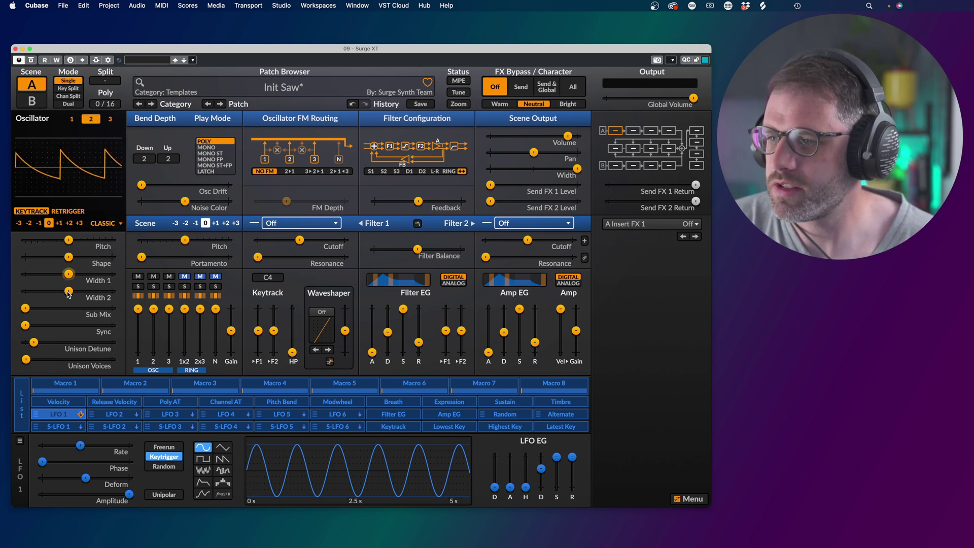
Step: Raise oscillator 2's unison voices and Width 1, slightly lower its unison detune, and set its octave to +1
{"action": "mouse_move", "coordinate": [25, 360]}
{"action": "left_mouse_down"}
{"action": "mouse_move", "coordinate": [43, 359]}
{"action": "mouse_move", "coordinate": [32, 341]}
{"action": "left_mouse_up"}
{"action": "left_click_drag", "start_coordinate": [68, 274], "coordinate": [91, 274]}
{"action": "left_click", "coordinate": [59, 224]}
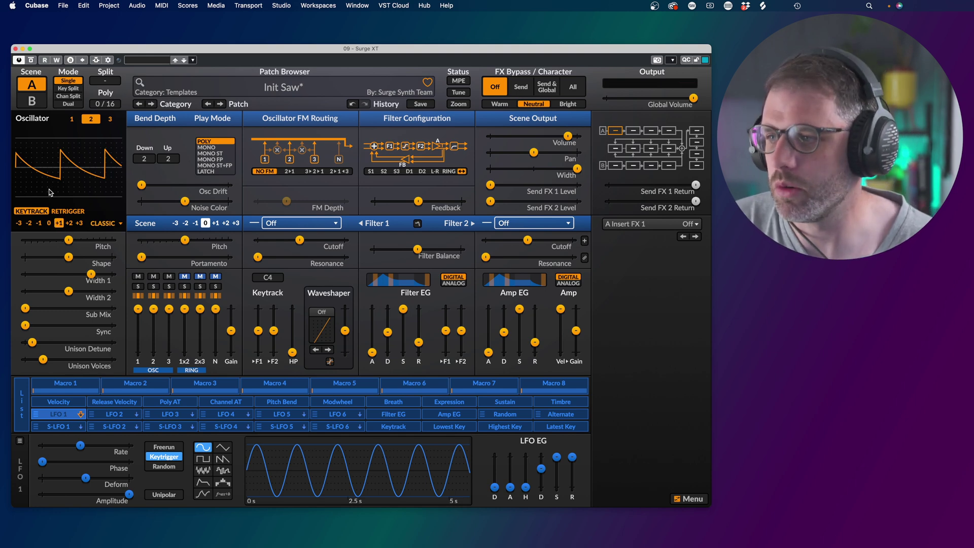
Step: Set oscillator 3's octave to +2 and lower the mixer levels of oscillators 2 and 3, with oscillator 3 lowest
{"action": "left_click", "coordinate": [110, 118]}
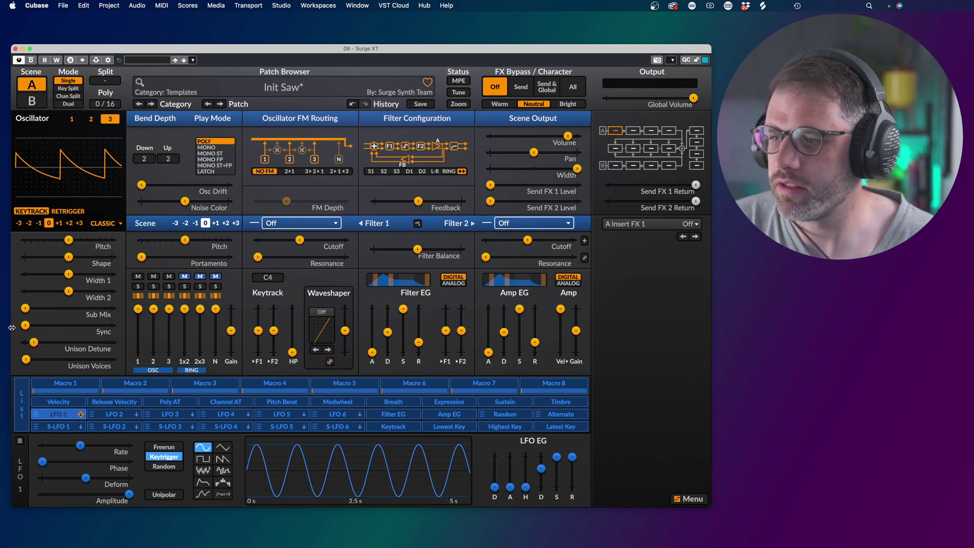
{"action": "left_click", "coordinate": [69, 223]}
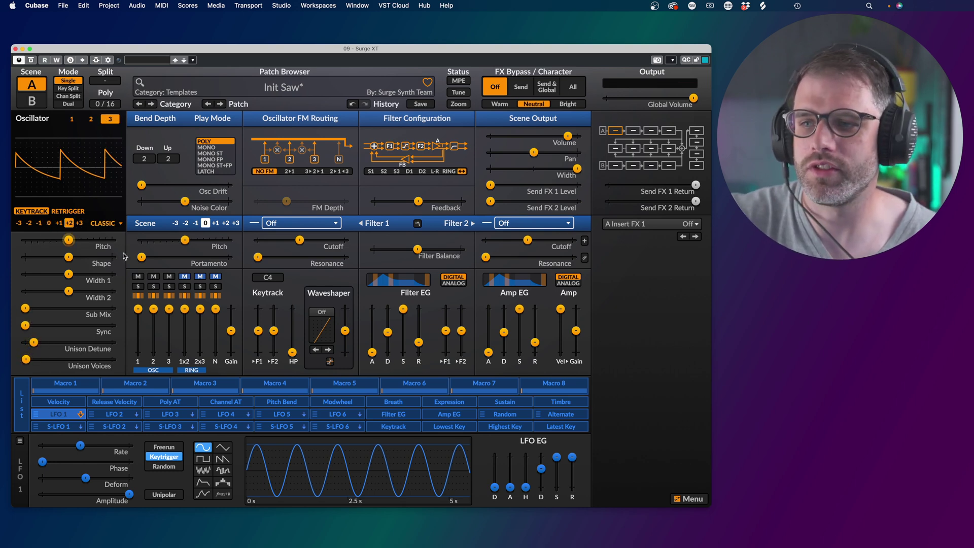
{"action": "mouse_move", "coordinate": [237, 307]}
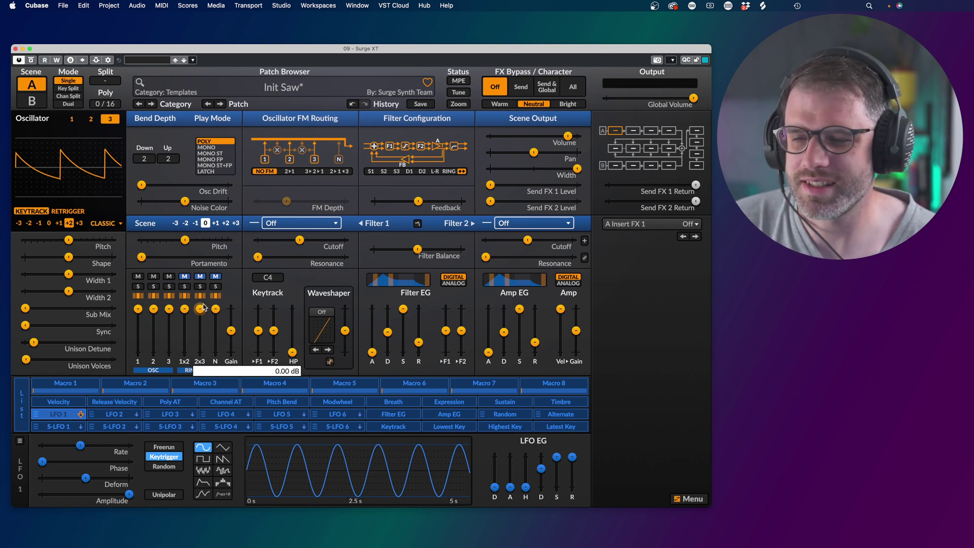
{"action": "mouse_move", "coordinate": [172, 343]}
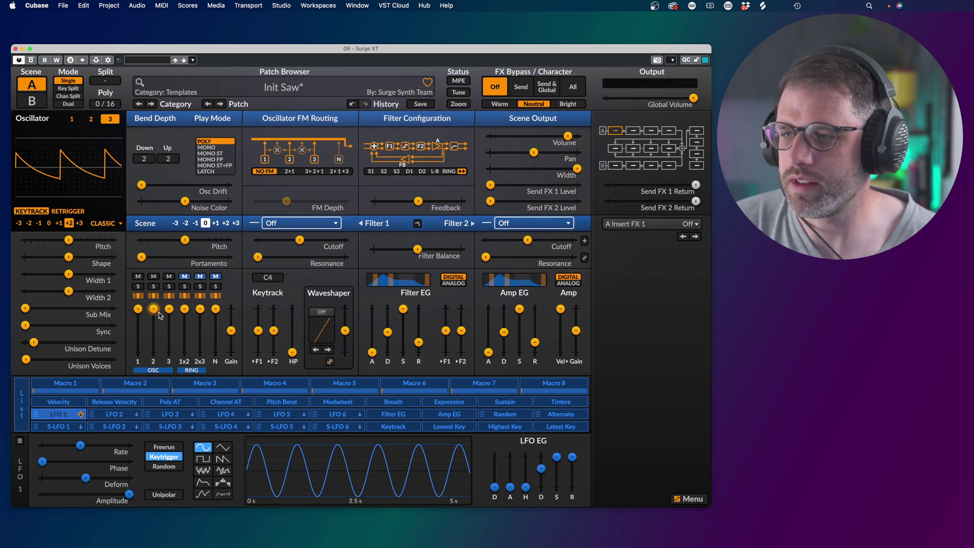
{"action": "mouse_move", "coordinate": [156, 312]}
{"action": "left_mouse_down"}
{"action": "mouse_move", "coordinate": [169, 340]}
{"action": "mouse_move", "coordinate": [152, 339]}
{"action": "mouse_move", "coordinate": [153, 316]}
{"action": "mouse_move", "coordinate": [169, 339]}
{"action": "mouse_move", "coordinate": [169, 327]}
{"action": "left_mouse_up"}
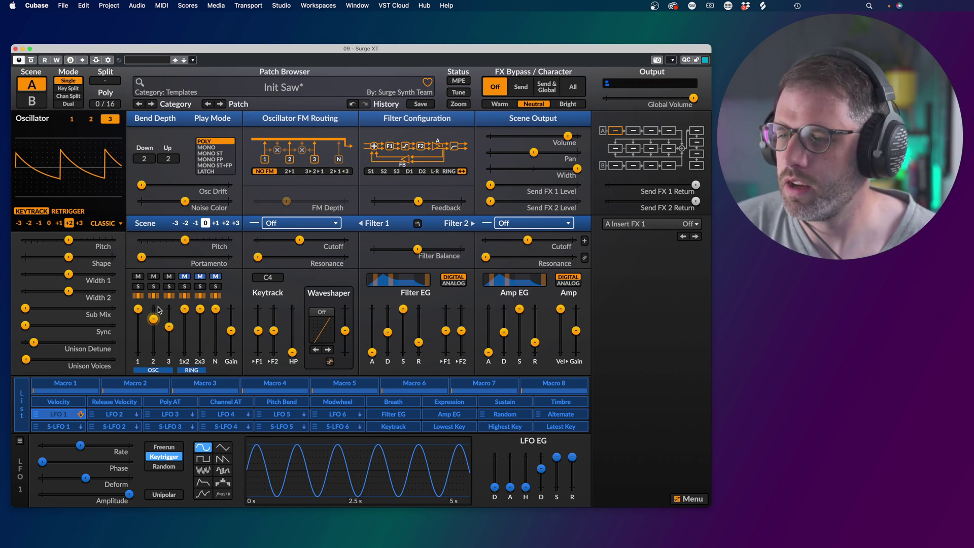
{"action": "left_click_drag", "start_coordinate": [148, 318], "coordinate": [148, 318]}
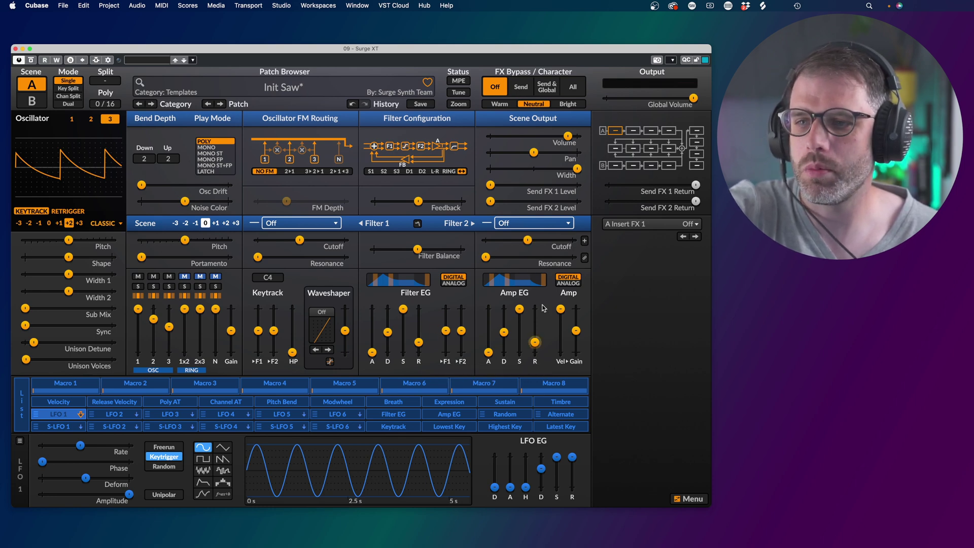
Step: Lower the Amp EG sustain to its minimum and switch the Filter EG to analog mode
{"action": "left_click_drag", "start_coordinate": [519, 309], "coordinate": [503, 333]}
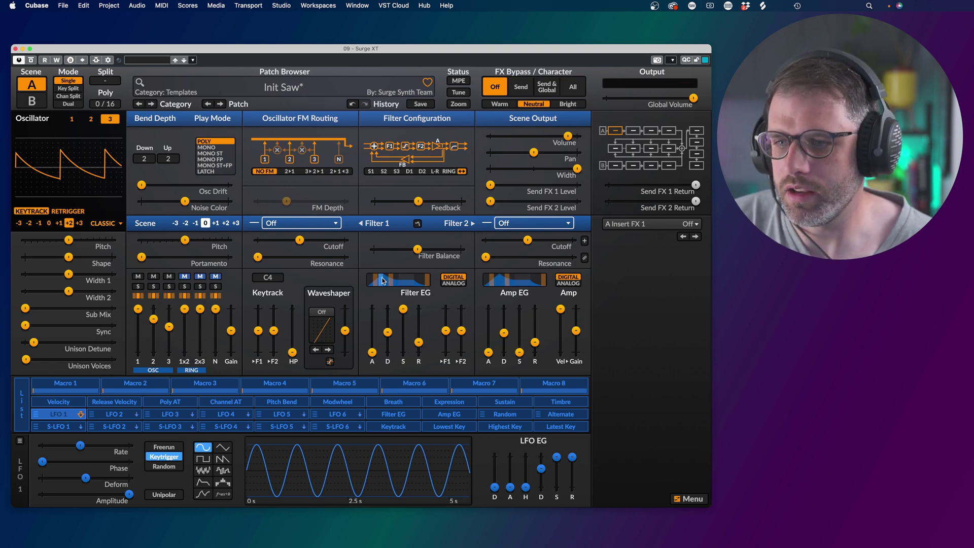
{"action": "left_click", "coordinate": [461, 285]}
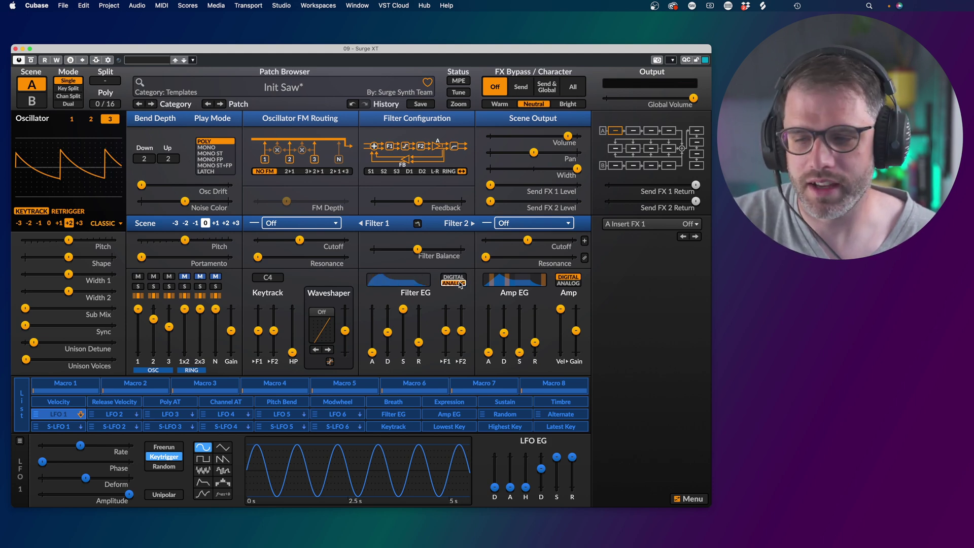
Step: Set filter 1 to the 12 dB lowpass type and lower its cutoff slightly
{"action": "left_click", "coordinate": [313, 222]}
{"action": "mouse_move", "coordinate": [359, 260]}
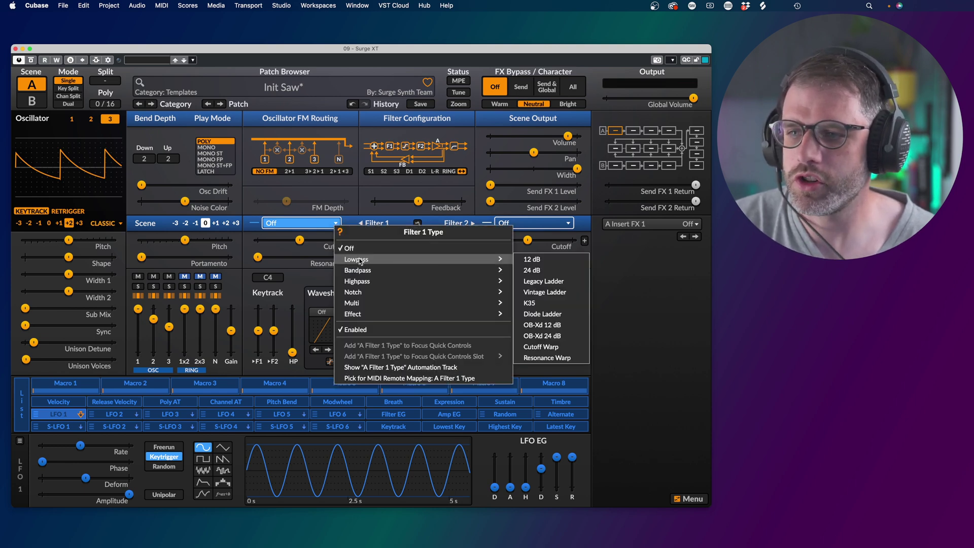
{"action": "left_click", "coordinate": [527, 261]}
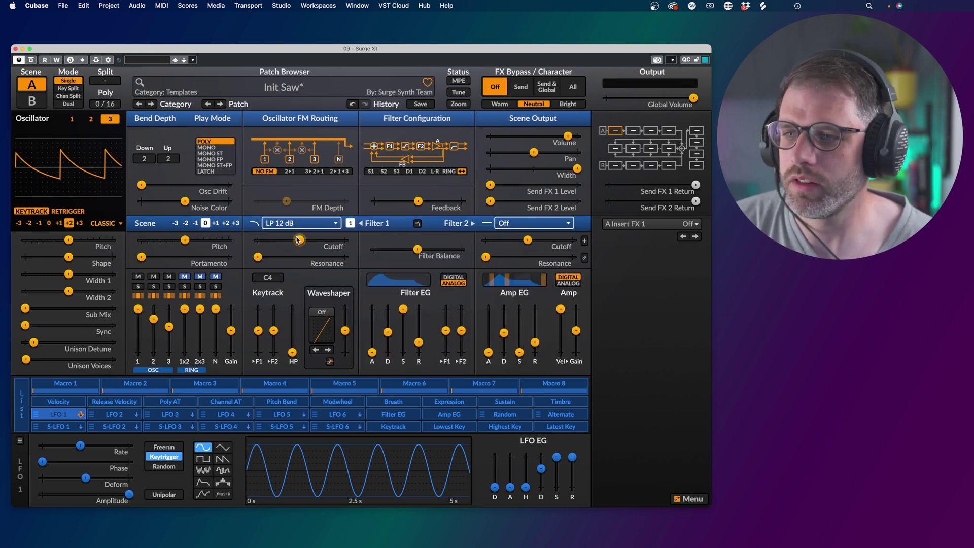
{"action": "left_click_drag", "start_coordinate": [300, 240], "coordinate": [289, 240]}
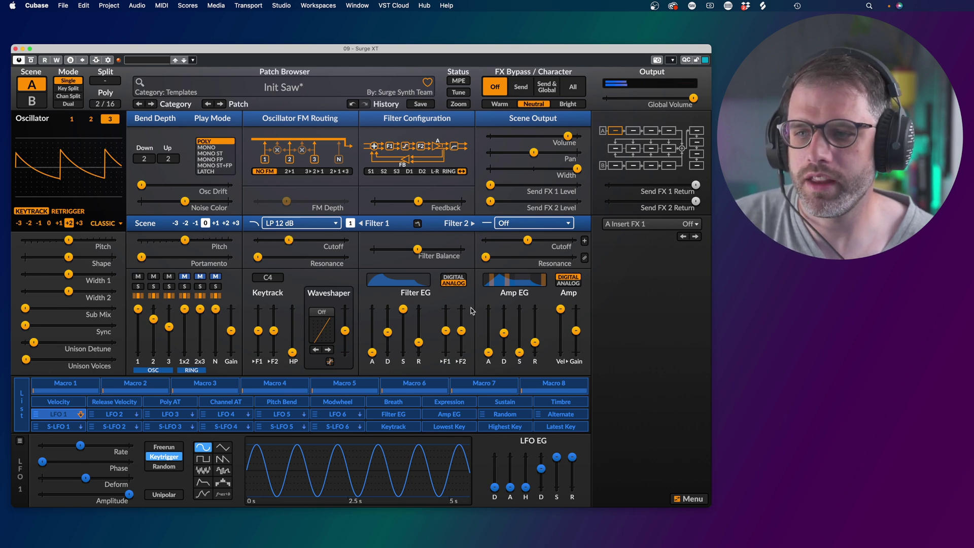
Step: Lower the Filter EG sustain to its minimum, lengthen its decay slightly, and raise its modulation amount for filter 1
{"action": "left_click", "coordinate": [404, 309]}
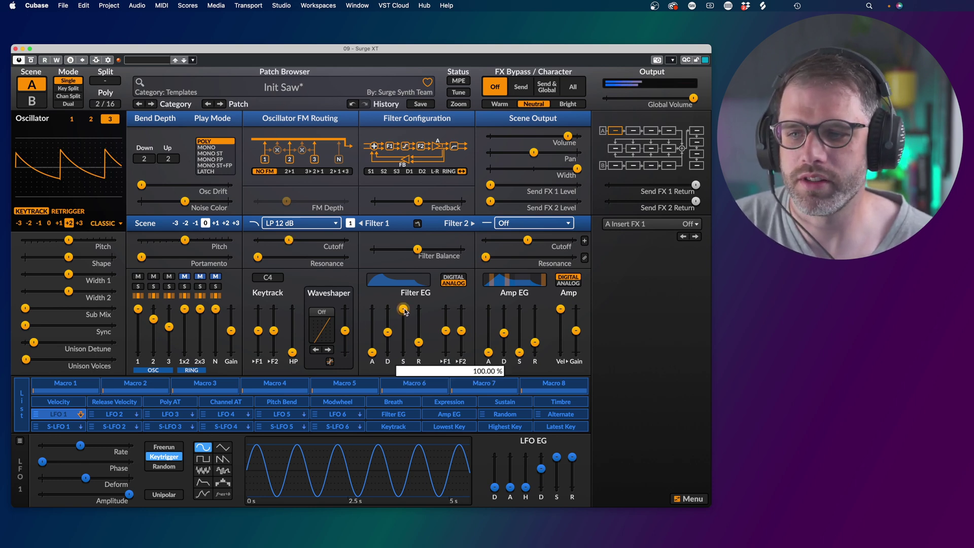
{"action": "left_click", "coordinate": [447, 331]}
{"action": "left_click_drag", "start_coordinate": [407, 309], "coordinate": [445, 320]}
{"action": "left_click_drag", "start_coordinate": [385, 326], "coordinate": [388, 328]}
{"action": "left_click_drag", "start_coordinate": [445, 320], "coordinate": [445, 319]}
Step: Switch the Filter EG to digital mode for comparison and return it to analog
{"action": "left_click", "coordinate": [456, 278]}
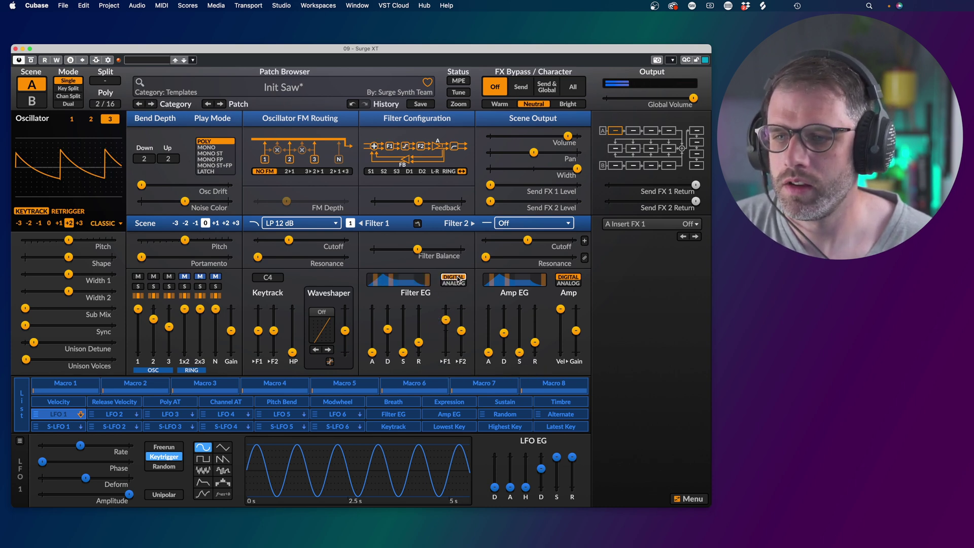
{"action": "left_click", "coordinate": [457, 282]}
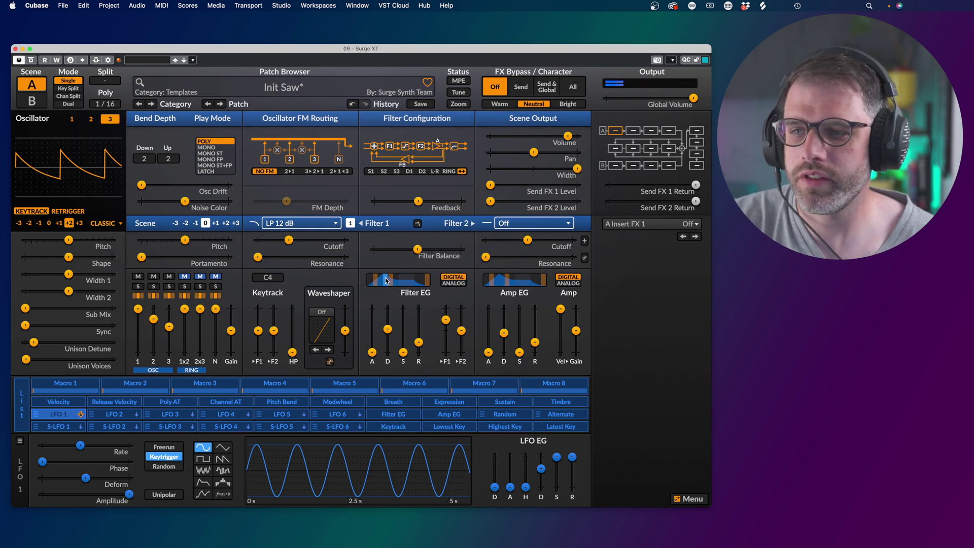
{"action": "left_click", "coordinate": [455, 284]}
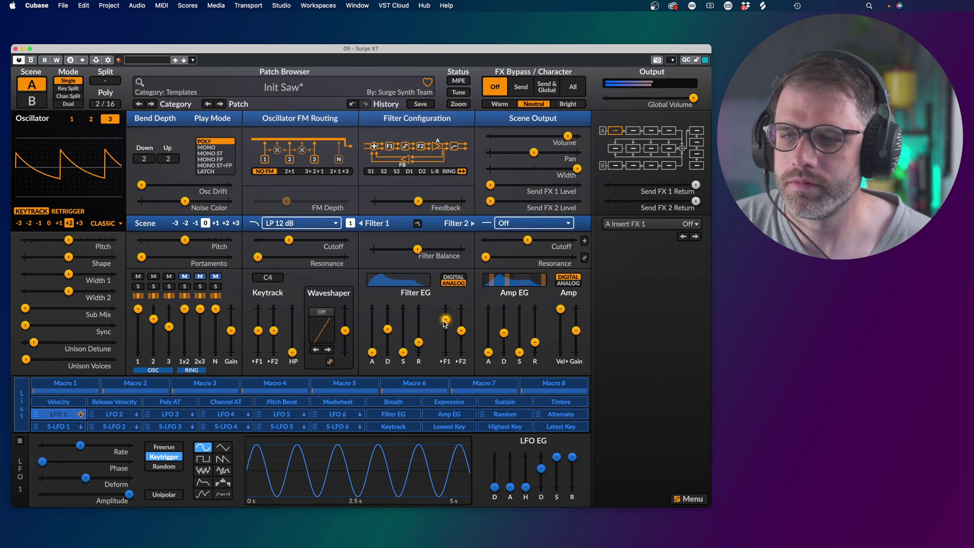
Step: Raise filter 1's keytrack amount slightly and look over the available filter 1 subtypes
{"action": "mouse_move", "coordinate": [259, 330]}
{"action": "left_mouse_down"}
{"action": "mouse_move", "coordinate": [258, 309]}
{"action": "mouse_move", "coordinate": [259, 322]}
{"action": "left_mouse_up"}
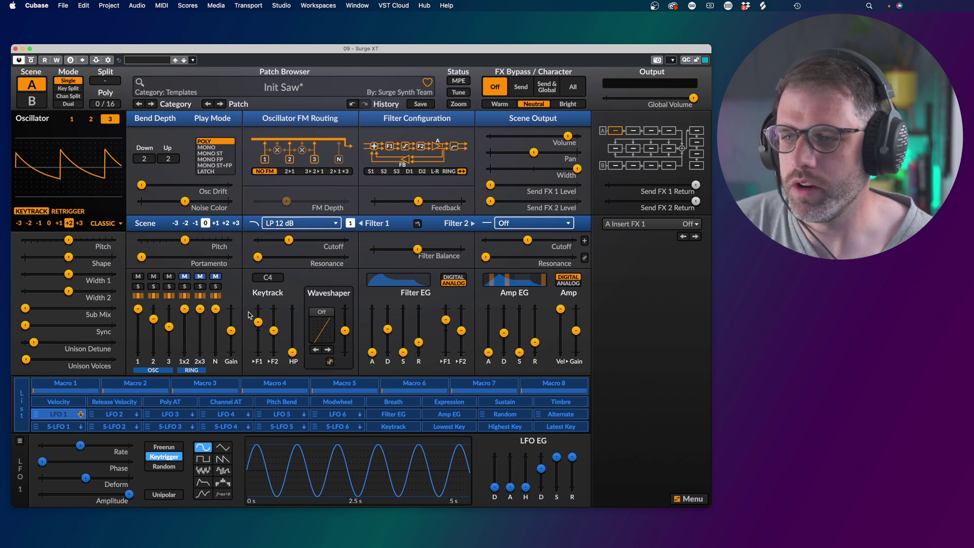
{"action": "right_click", "coordinate": [351, 226]}
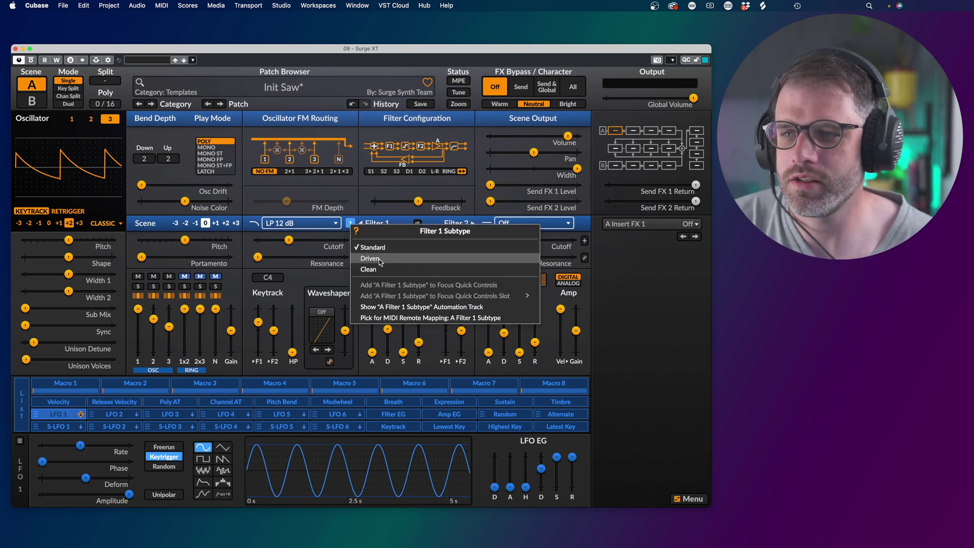
{"action": "left_click", "coordinate": [314, 251]}
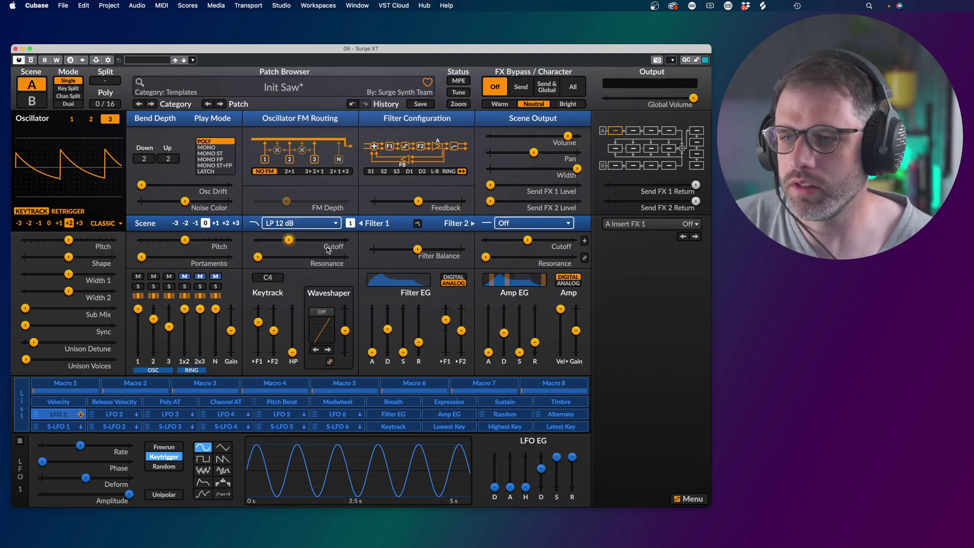
Step: Cycle through filter 1's subtypes while listening, settle on Clean, and open the subtype list
{"action": "left_click", "coordinate": [350, 226]}
{"action": "left_click", "coordinate": [350, 226]}
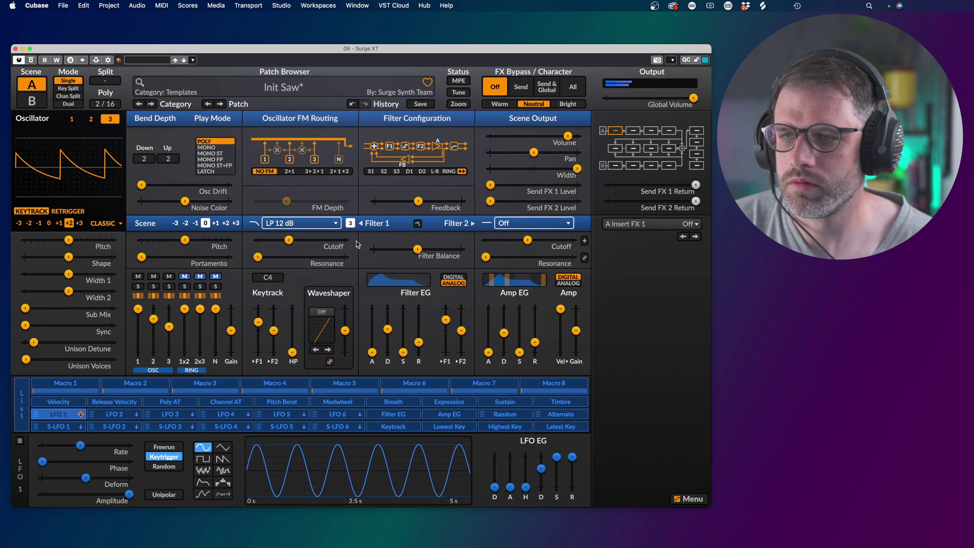
{"action": "left_click", "coordinate": [349, 226]}
{"action": "left_click", "coordinate": [349, 225]}
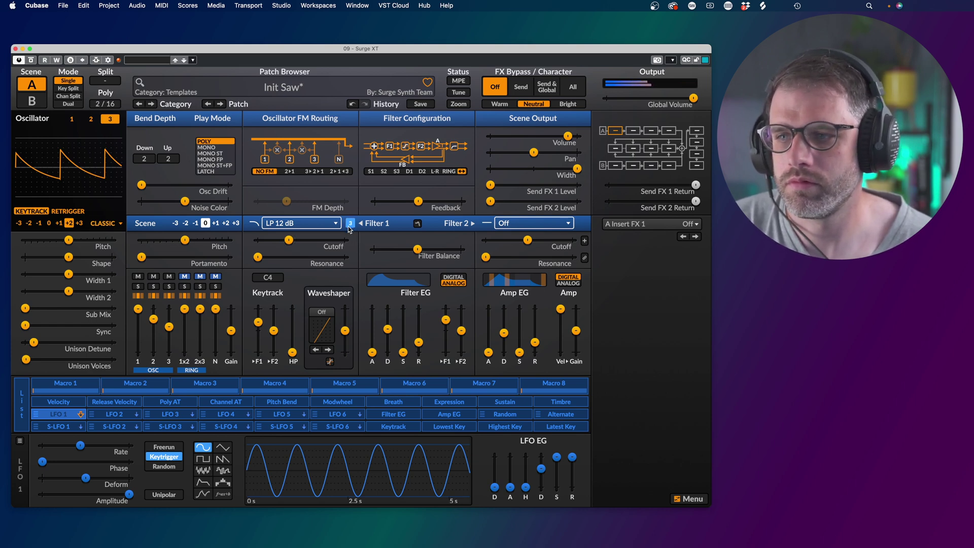
{"action": "mouse_move", "coordinate": [355, 245]}
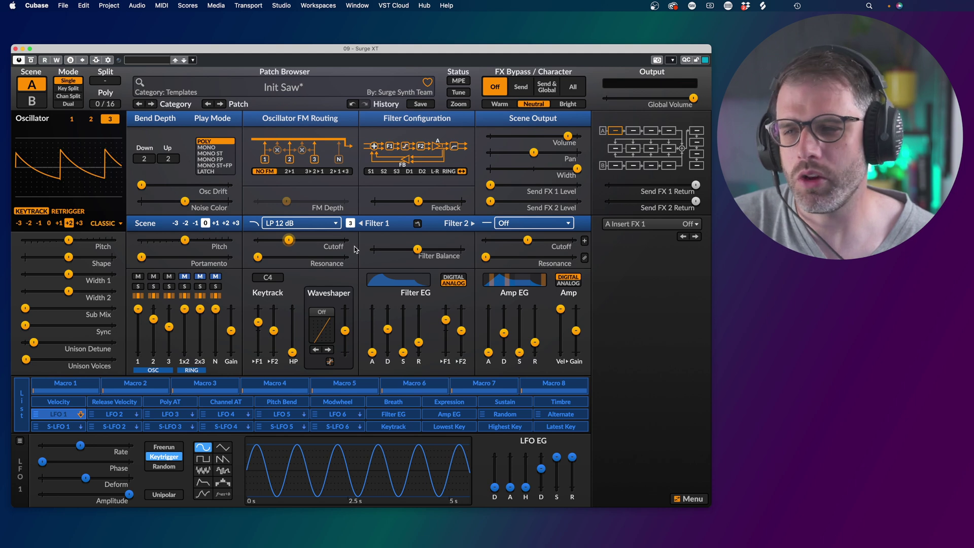
{"action": "right_click", "coordinate": [350, 224]}
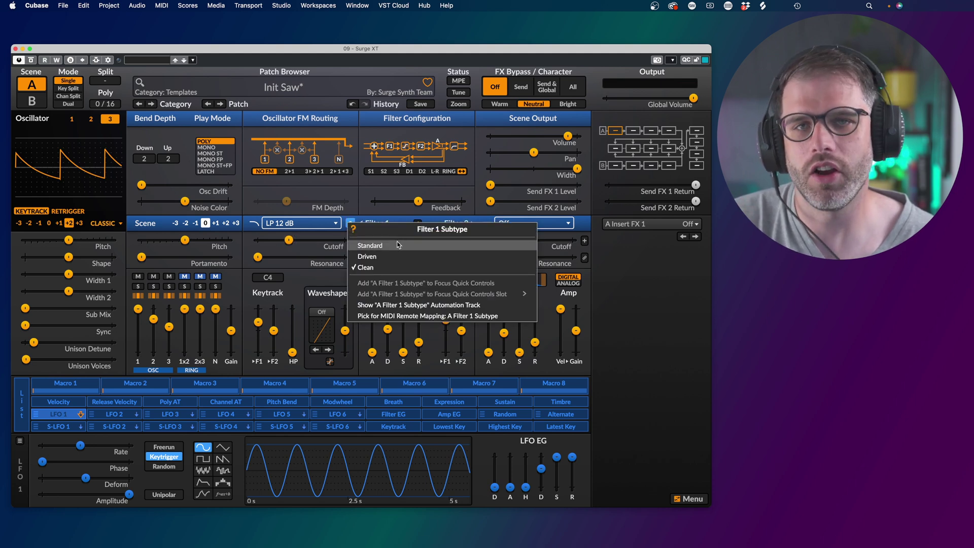
Step: Try a higher resonance on filter 1, settle just above minimum, and fine-tune the Filter EG's modulation amount for filter 1
{"action": "left_click", "coordinate": [309, 279]}
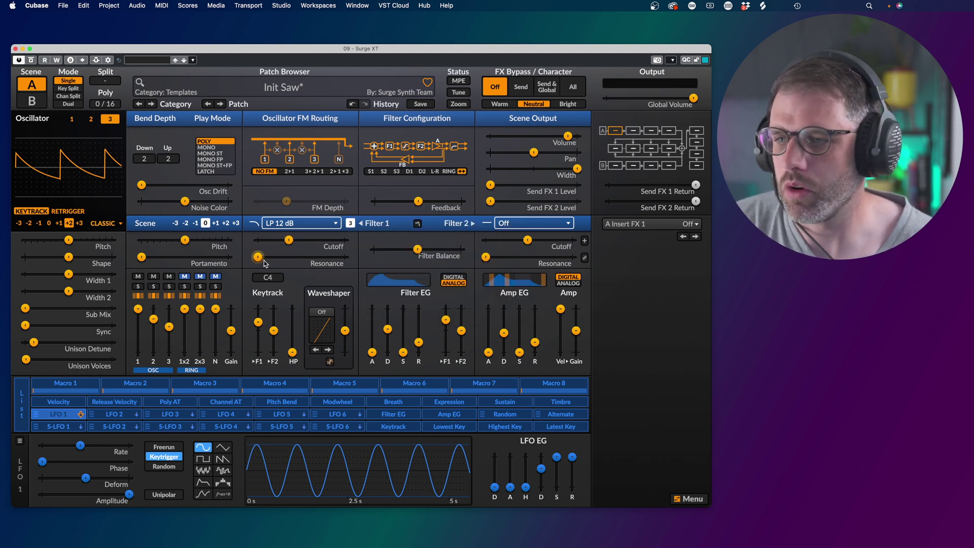
{"action": "mouse_move", "coordinate": [281, 309]}
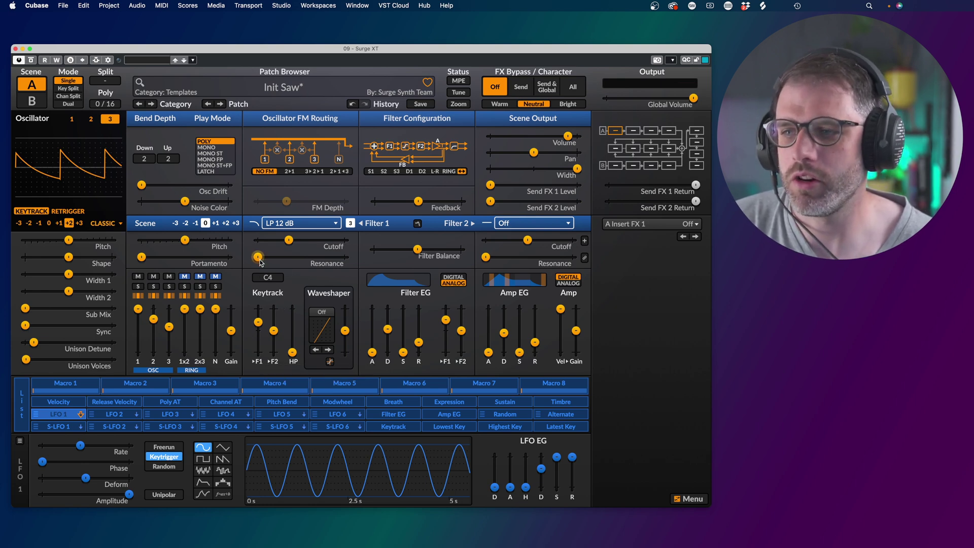
{"action": "left_click_drag", "start_coordinate": [259, 259], "coordinate": [283, 257]}
{"action": "left_click_drag", "start_coordinate": [445, 320], "coordinate": [446, 323]}
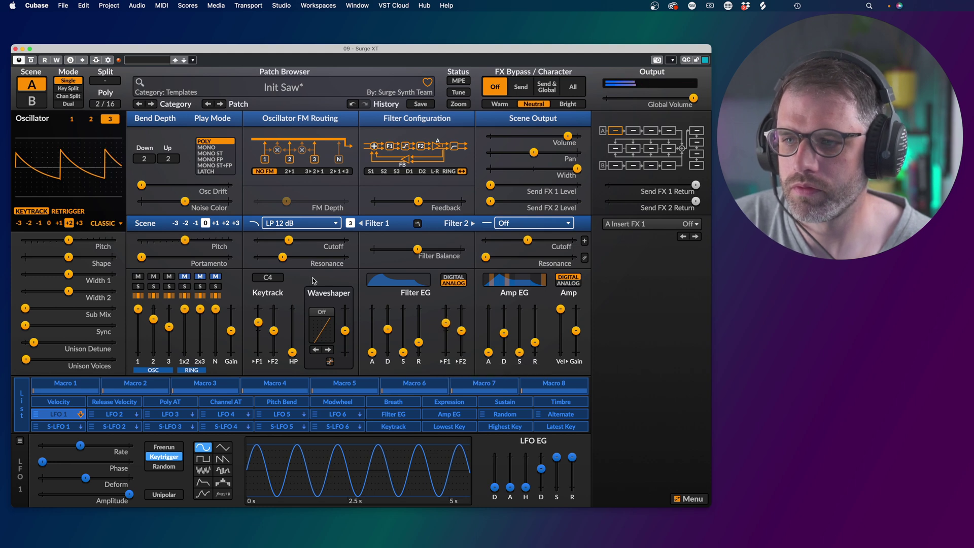
{"action": "left_click_drag", "start_coordinate": [282, 256], "coordinate": [262, 257]}
{"action": "left_click_drag", "start_coordinate": [446, 322], "coordinate": [446, 319]}
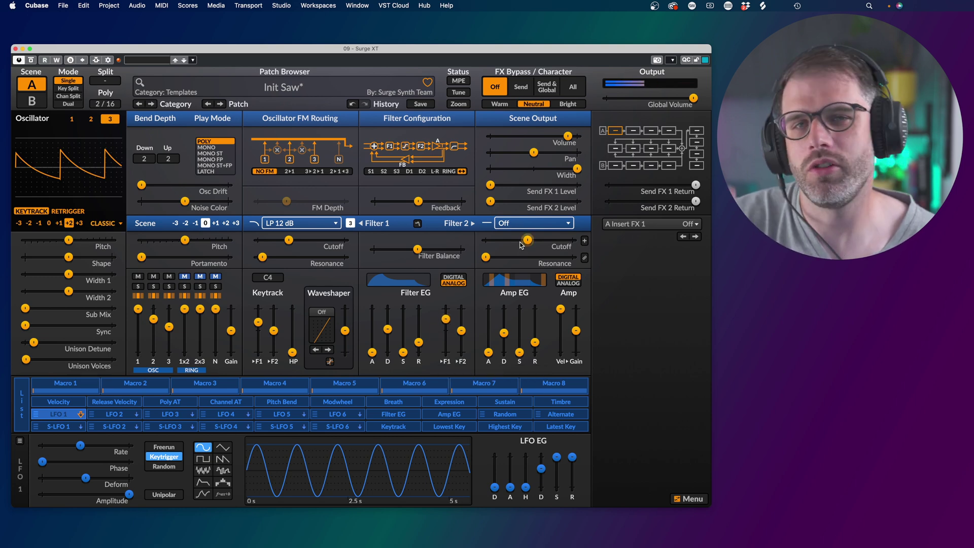
Step: Set filter 2 to the HP 12 dB highpass type and lower its cutoff
{"action": "right_click", "coordinate": [524, 224]}
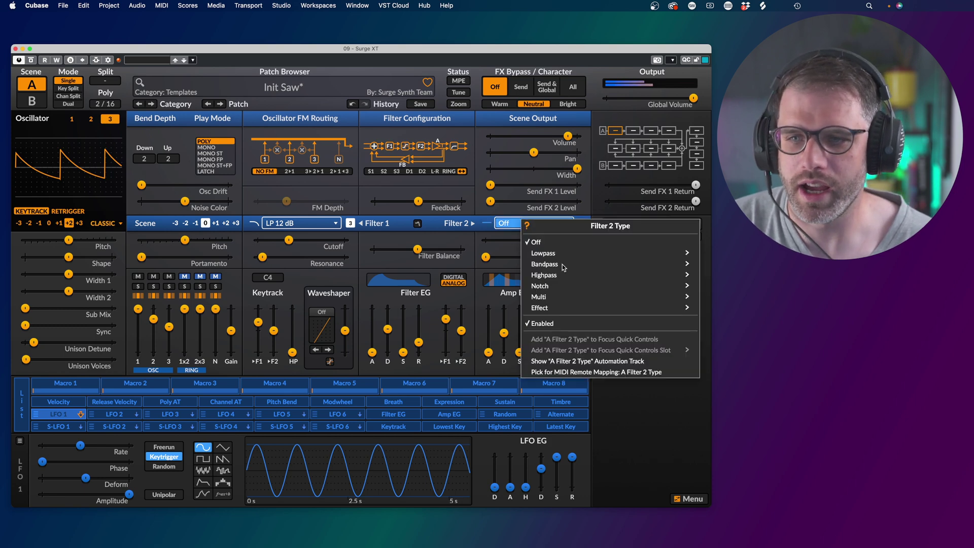
{"action": "mouse_move", "coordinate": [564, 276]}
{"action": "left_click", "coordinate": [718, 220]}
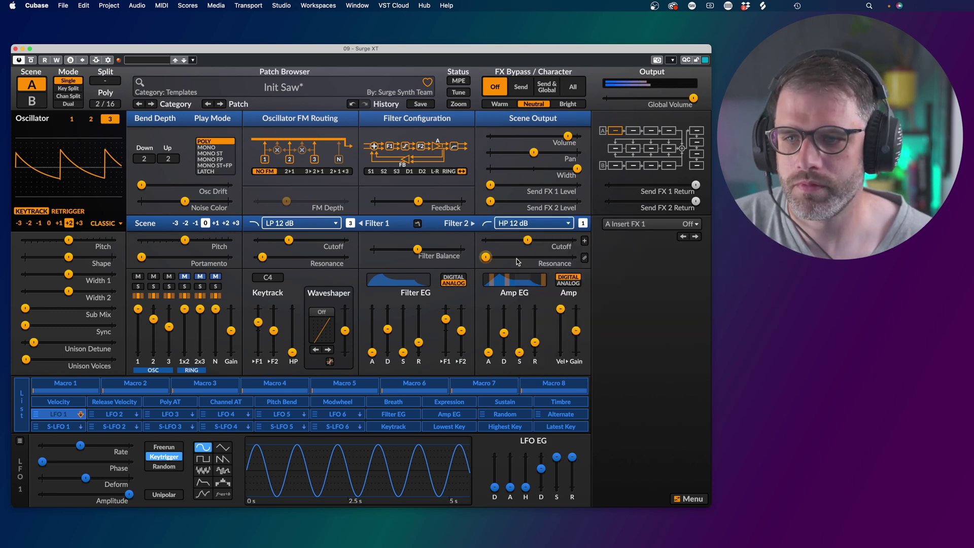
{"action": "left_click_drag", "start_coordinate": [527, 240], "coordinate": [508, 239]}
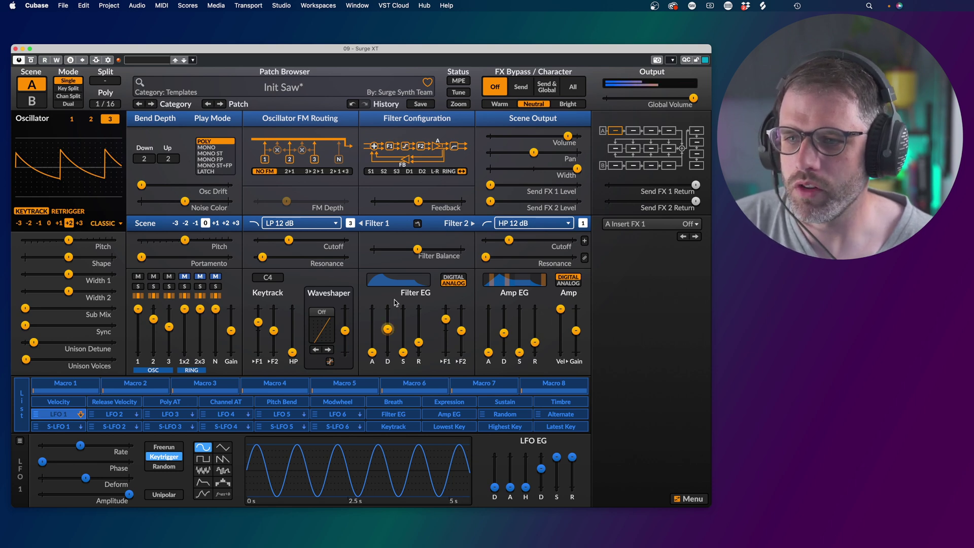
{"action": "mouse_move", "coordinate": [388, 329]}
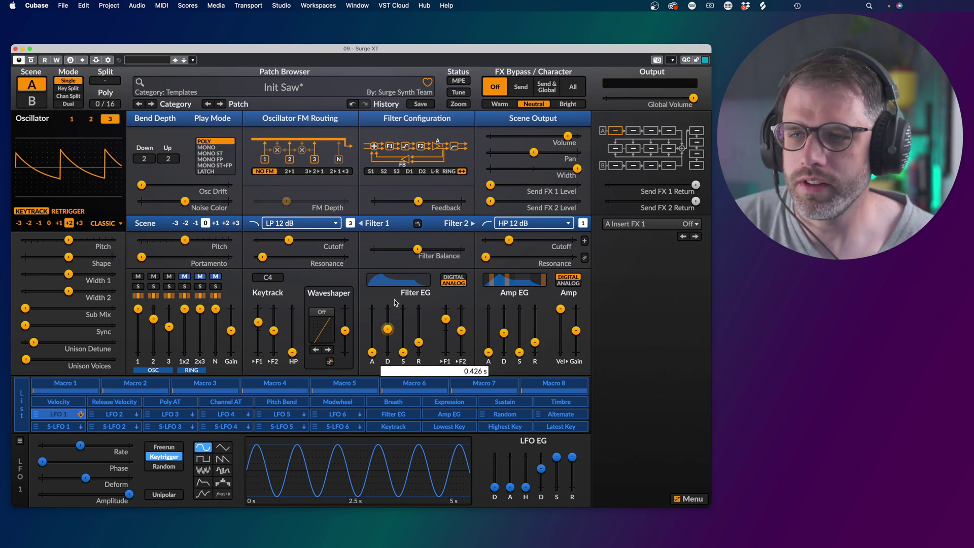
Step: Look over filter 2's subtypes, keep Standard, and switch the link to filter 1's resonance on and off again
{"action": "right_click", "coordinate": [583, 224]}
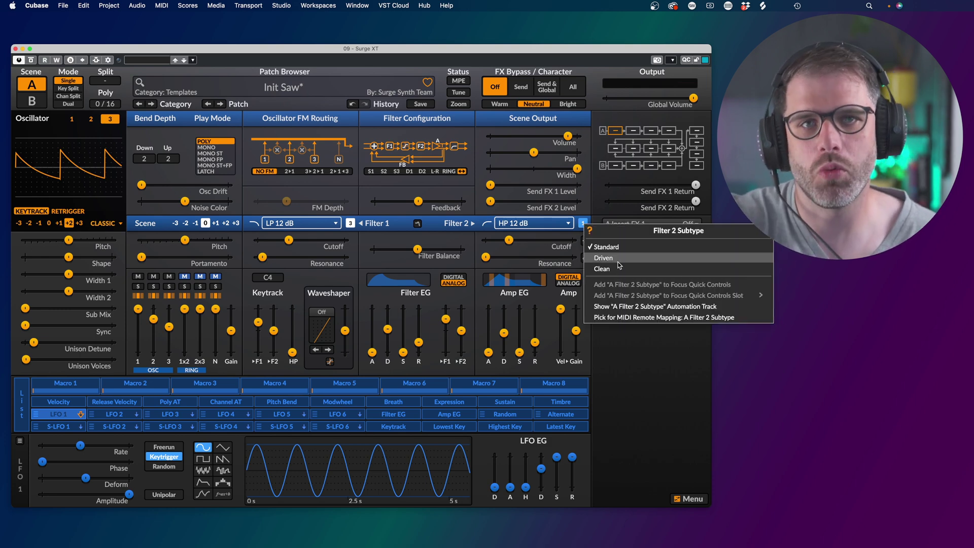
{"action": "left_click", "coordinate": [476, 244]}
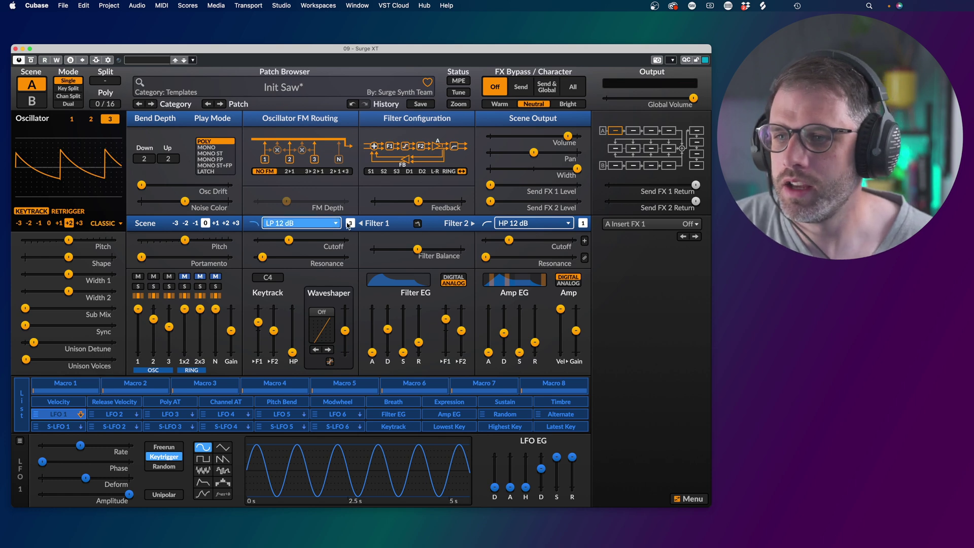
{"action": "left_click", "coordinate": [586, 259]}
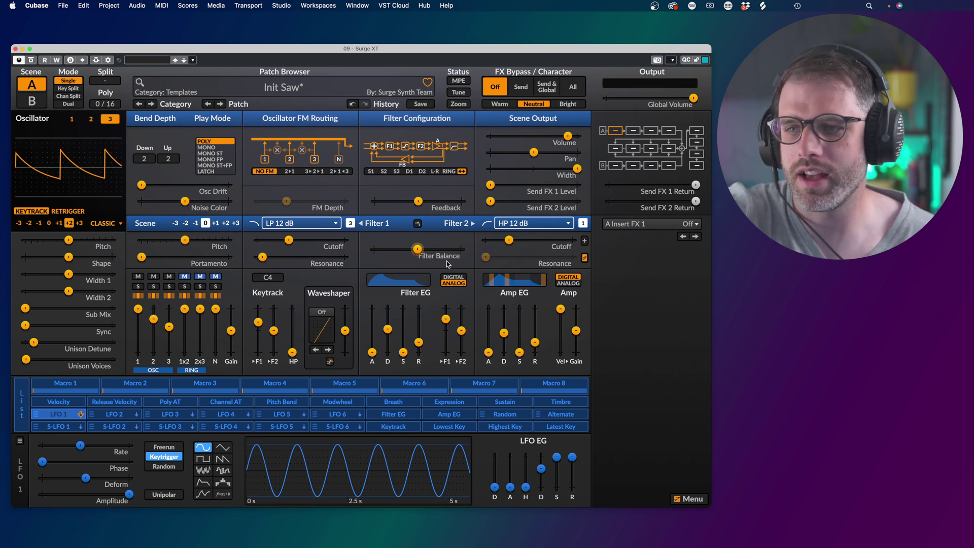
{"action": "left_click", "coordinate": [584, 257]}
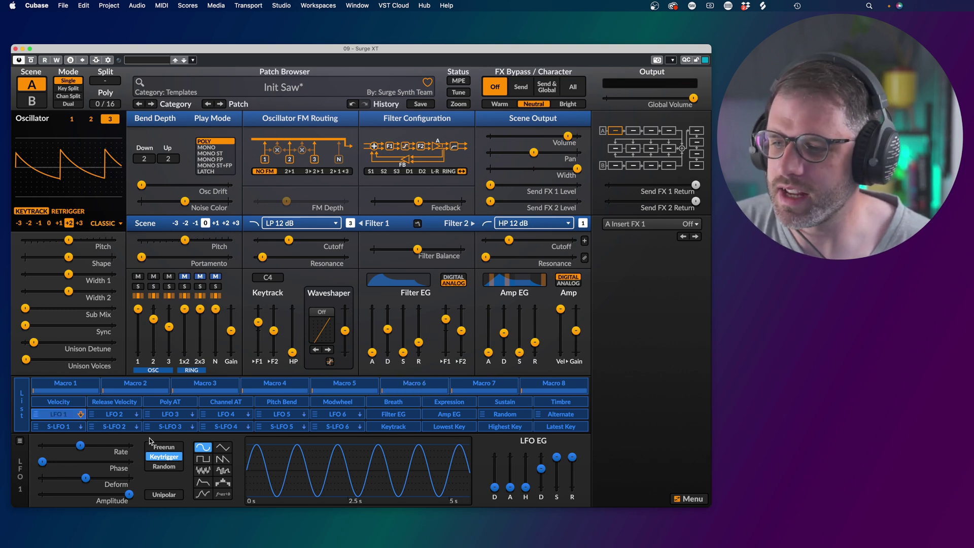
Step: Set LFO 1's trigger mode to Freerun, leaving it bipolar
{"action": "left_click", "coordinate": [164, 446]}
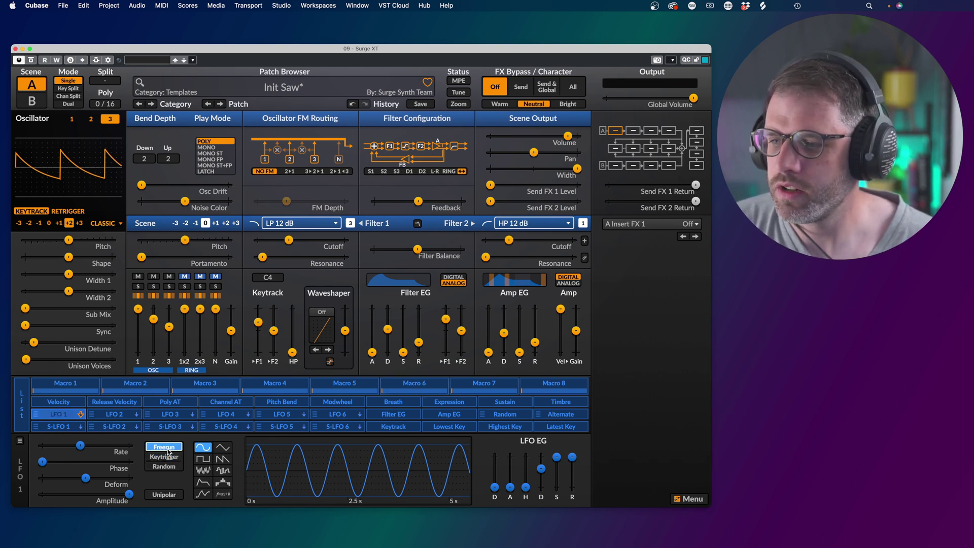
{"action": "left_click", "coordinate": [166, 495]}
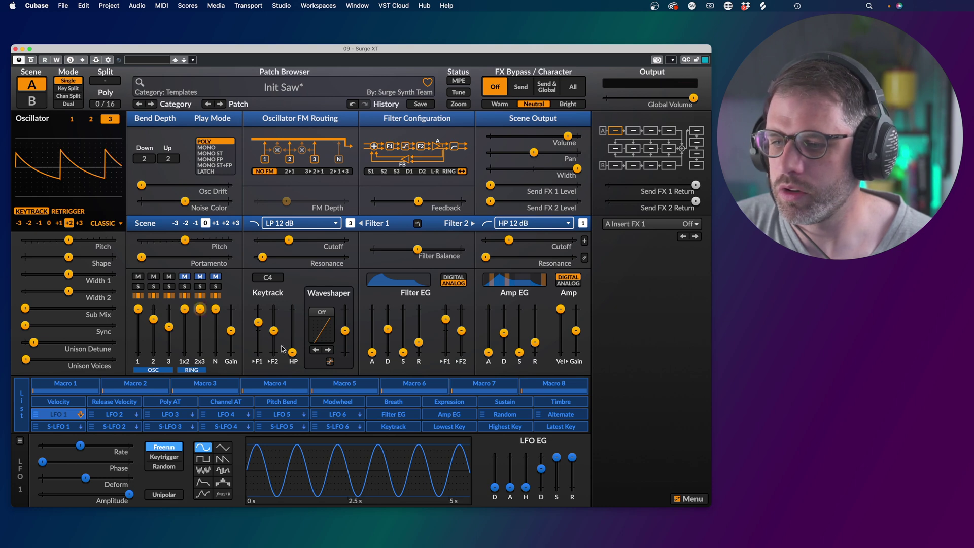
{"action": "left_click", "coordinate": [156, 495]}
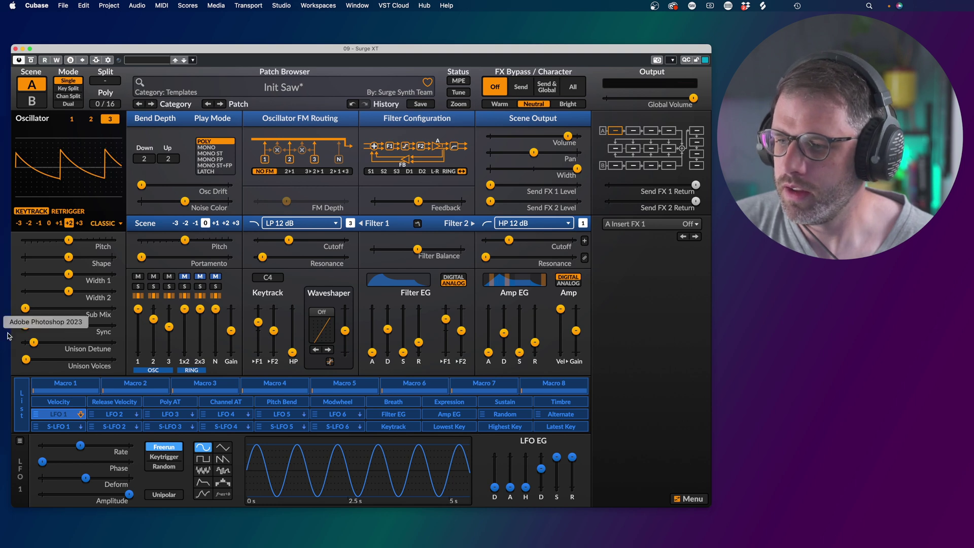
Step: Modulate oscillator 1's pitch with LFO 1 by about 0.20 semitones and raise the LFO's rate
{"action": "left_click", "coordinate": [54, 414]}
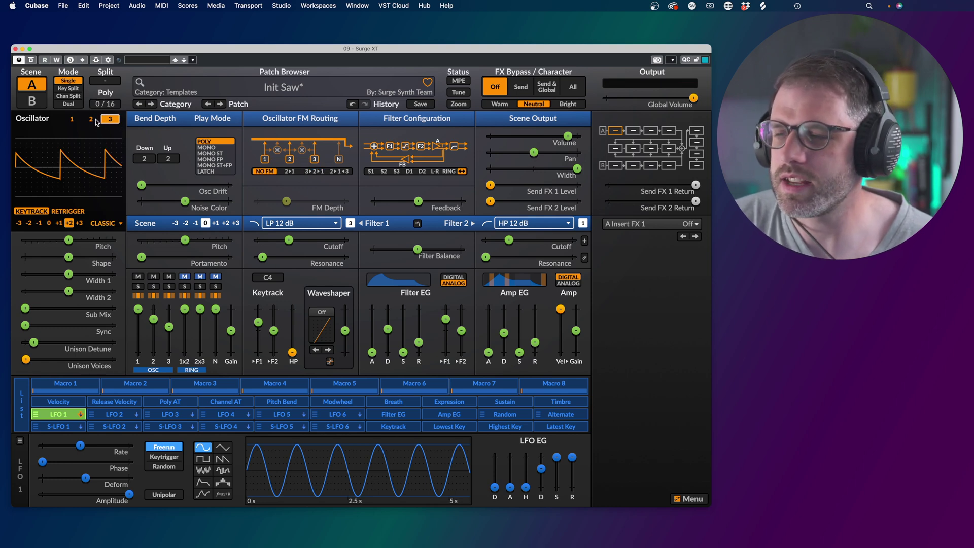
{"action": "left_click", "coordinate": [73, 120]}
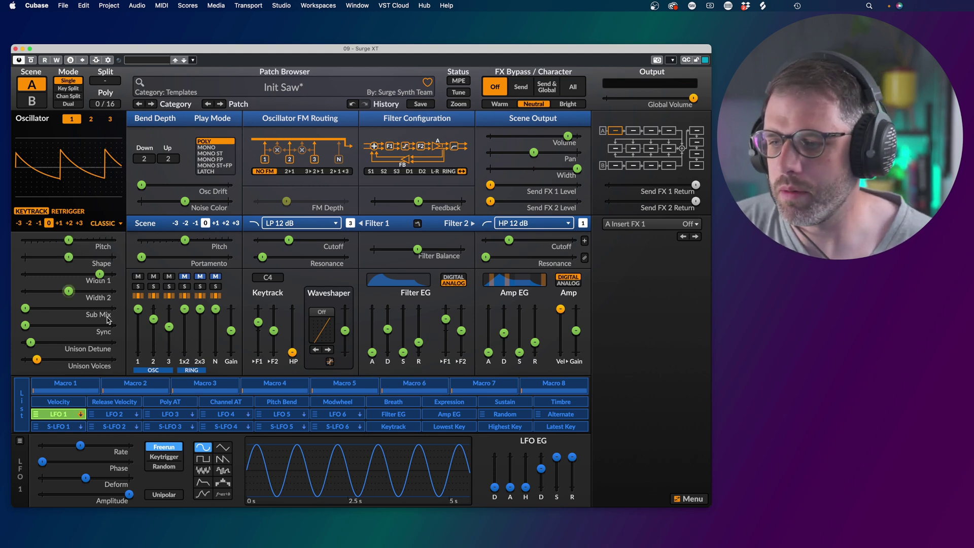
{"action": "left_click_drag", "start_coordinate": [69, 240], "coordinate": [69, 239]}
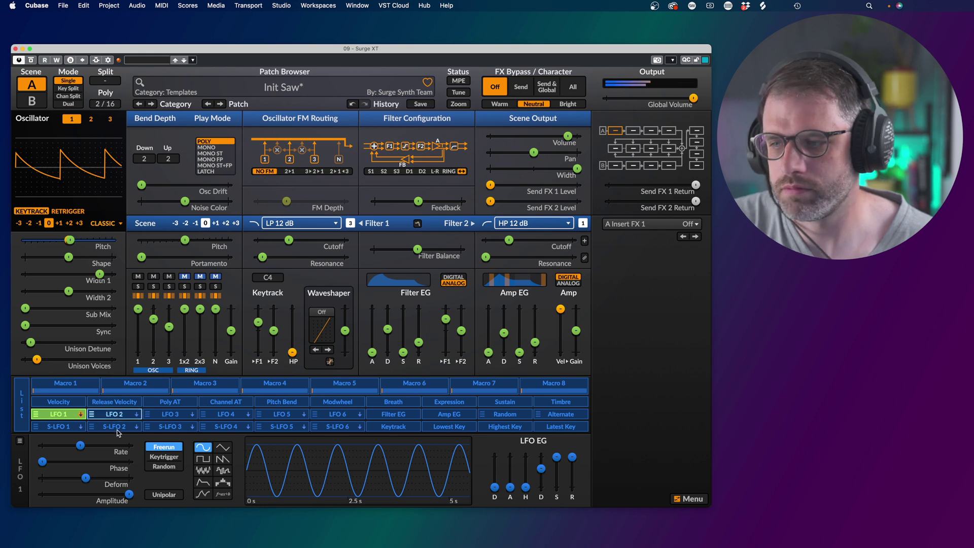
{"action": "left_click_drag", "start_coordinate": [80, 445], "coordinate": [89, 445]}
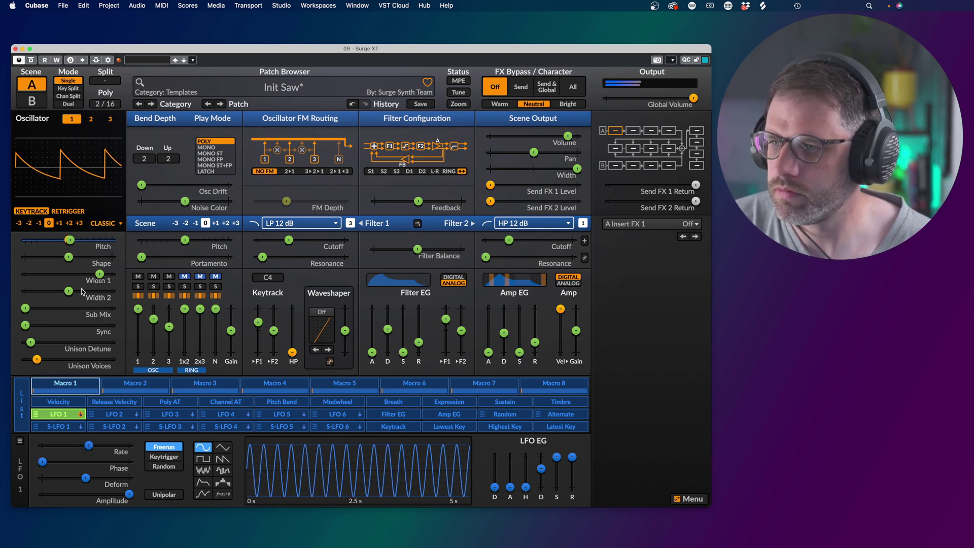
Step: Modulate oscillator 2's pitch by about 0.12 semitones and oscillator 3's by about 0.14 semitones with LFO 1, ending modulation assignment
{"action": "left_click", "coordinate": [91, 119]}
{"action": "left_click_drag", "start_coordinate": [68, 240], "coordinate": [69, 240]}
{"action": "left_click", "coordinate": [110, 119]}
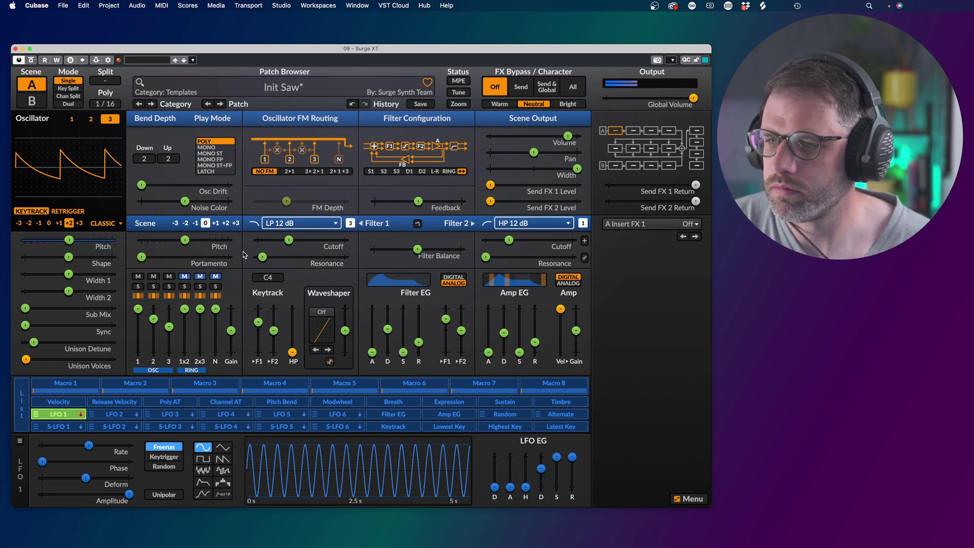
{"action": "left_click", "coordinate": [58, 415]}
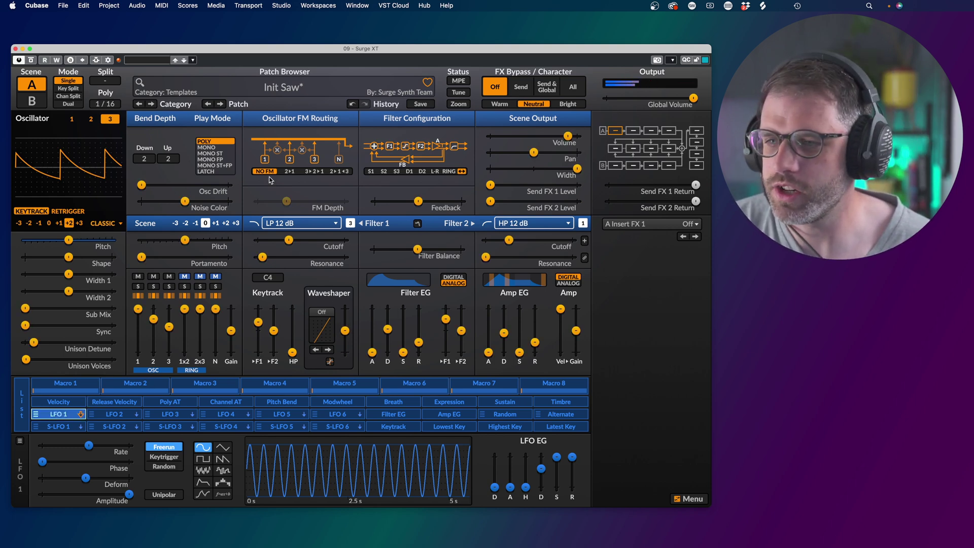
Step: Assign the modwheel to raise filter 1's cutoff by about 4360 Hz
{"action": "left_click", "coordinate": [330, 404]}
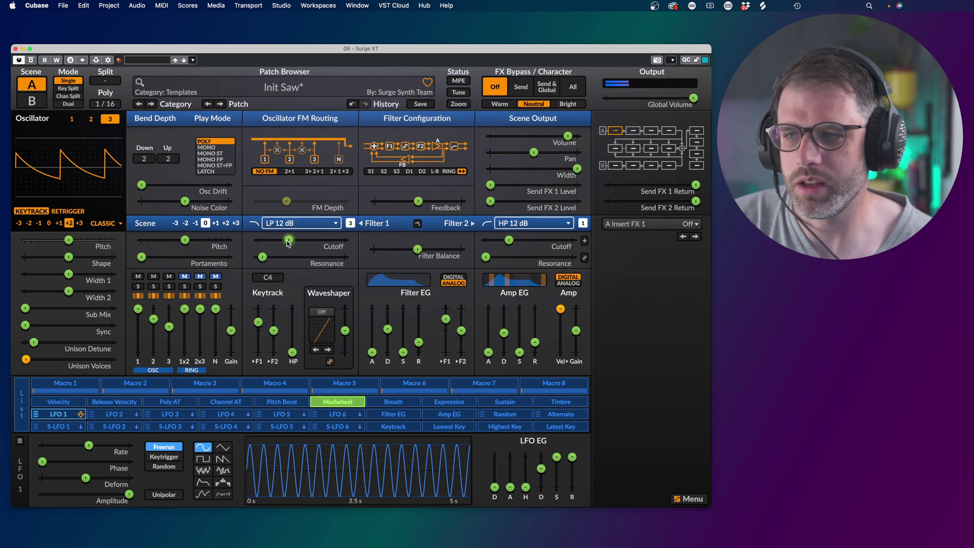
{"action": "left_click_drag", "start_coordinate": [288, 248], "coordinate": [325, 239]}
{"action": "left_click", "coordinate": [338, 402]}
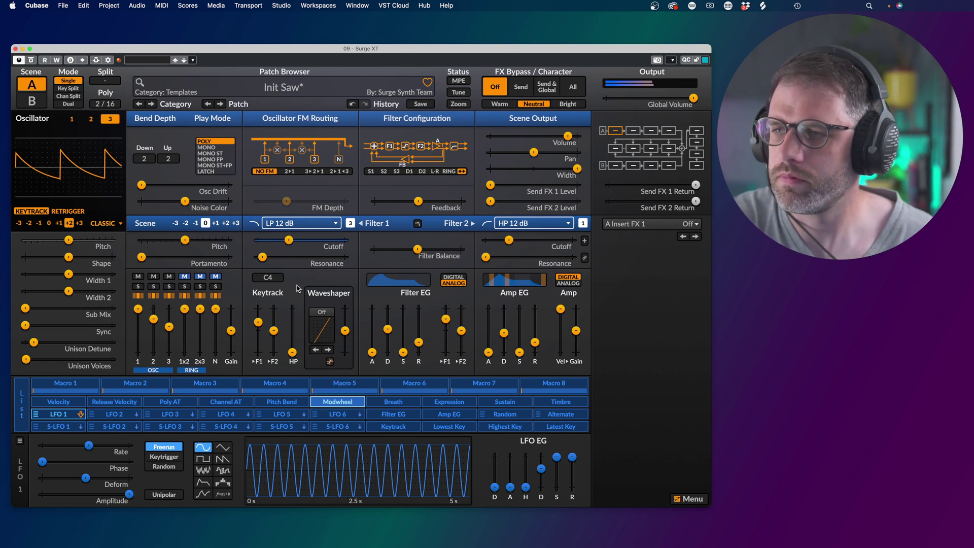
Step: Mute the three LFO 1 oscillator pitch modulations in the modulation list for comparison, re-enable them, and close the list
{"action": "left_click", "coordinate": [22, 404]}
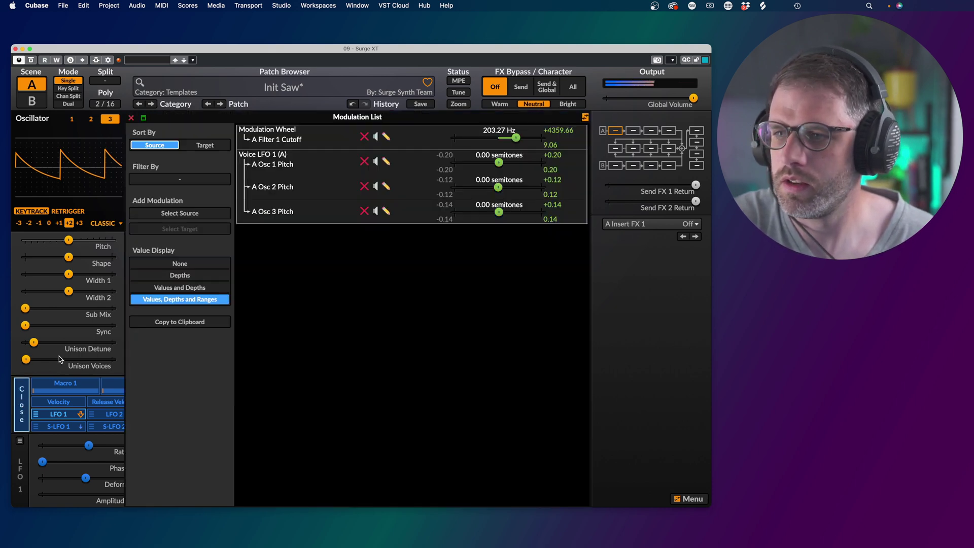
{"action": "left_click", "coordinate": [377, 162]}
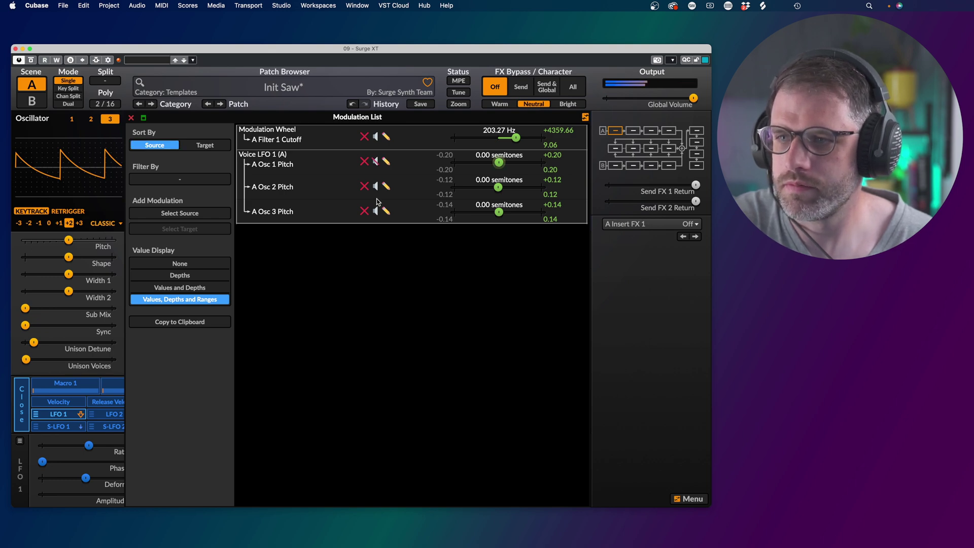
{"action": "left_click", "coordinate": [375, 185]}
{"action": "left_click", "coordinate": [375, 211]}
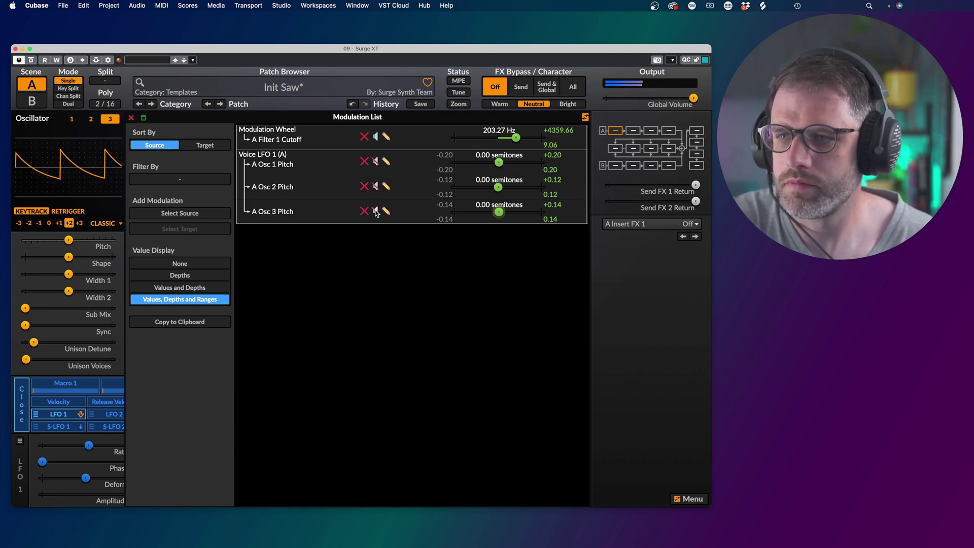
{"action": "left_click", "coordinate": [376, 162]}
{"action": "left_click", "coordinate": [375, 186]}
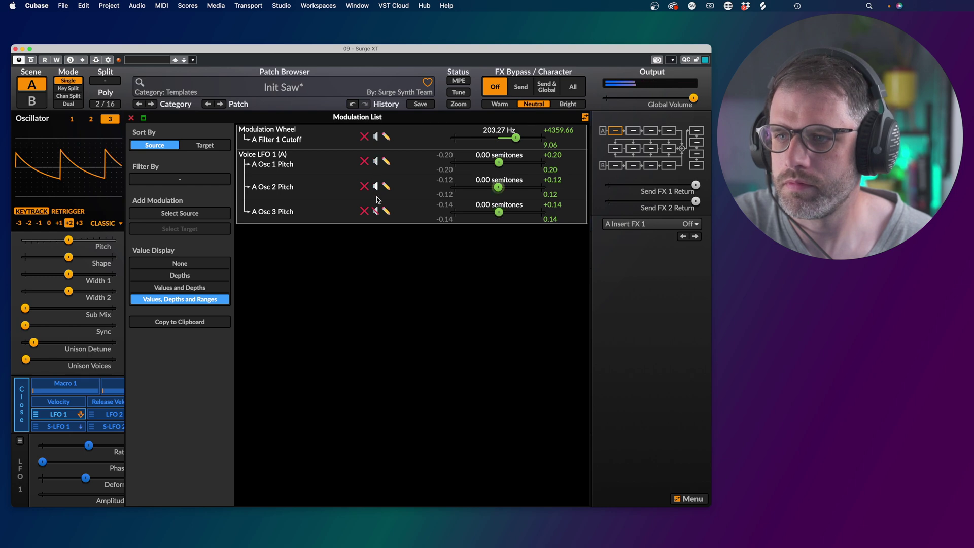
{"action": "left_click", "coordinate": [376, 211]}
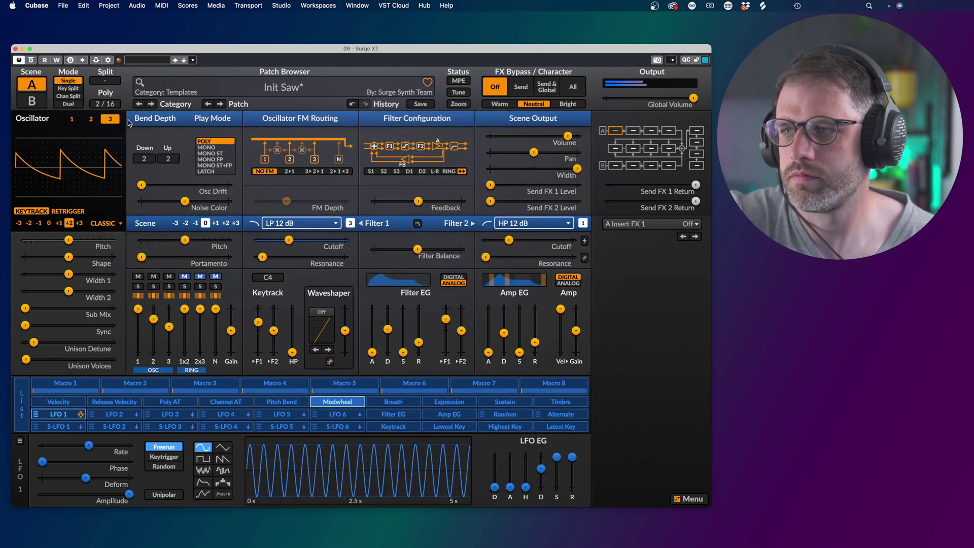
{"action": "left_click", "coordinate": [131, 119]}
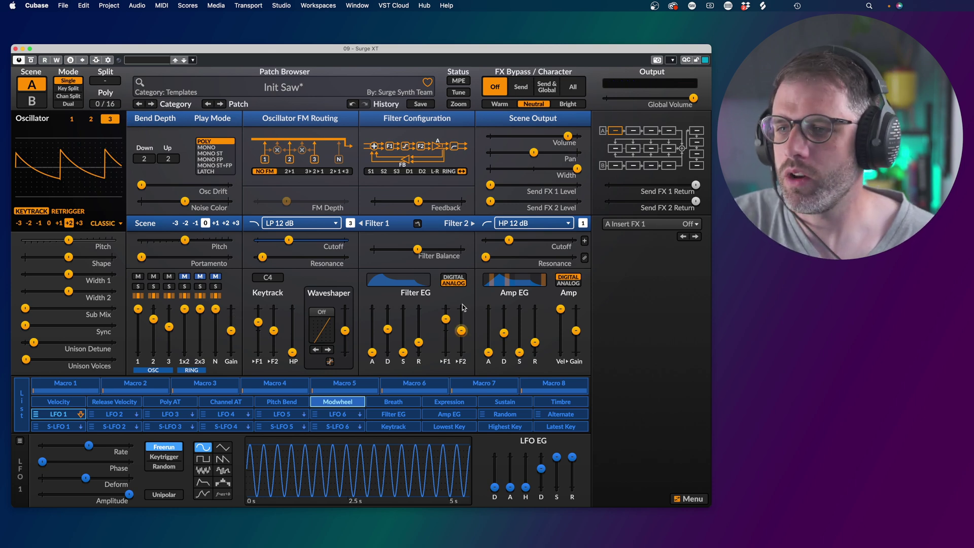
Step: Load the Deep preset of the Chorus effect into A Insert FX 1
{"action": "right_click", "coordinate": [614, 133]}
{"action": "mouse_move", "coordinate": [717, 162]}
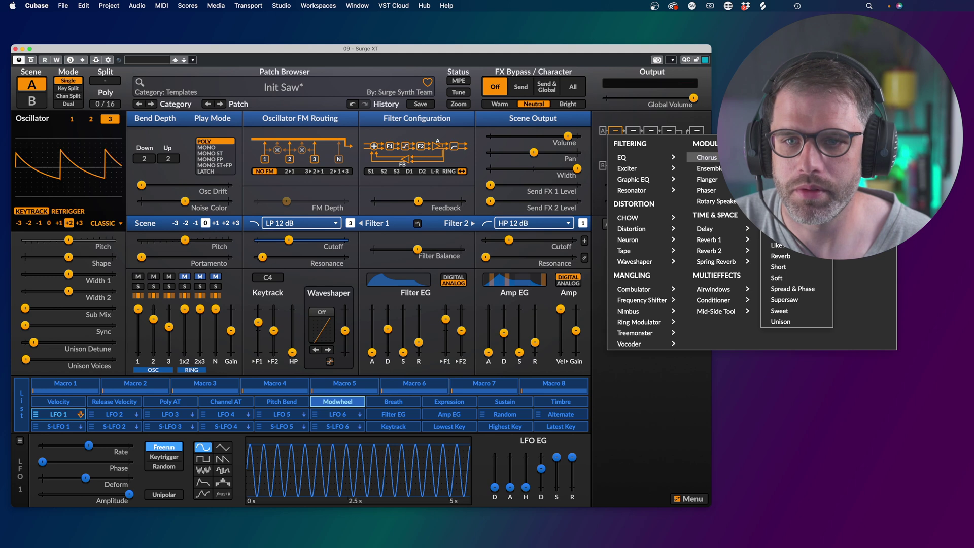
{"action": "left_click", "coordinate": [779, 169]}
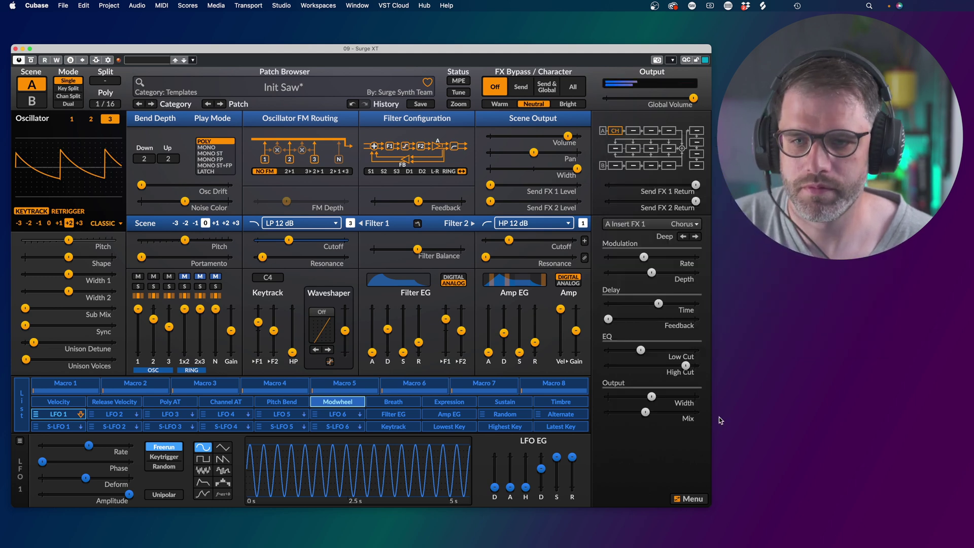
Step: Lower the chorus's modulation rate and low cut, and reduce its mix to about 14.78 %
{"action": "left_click_drag", "start_coordinate": [640, 416], "coordinate": [617, 412]}
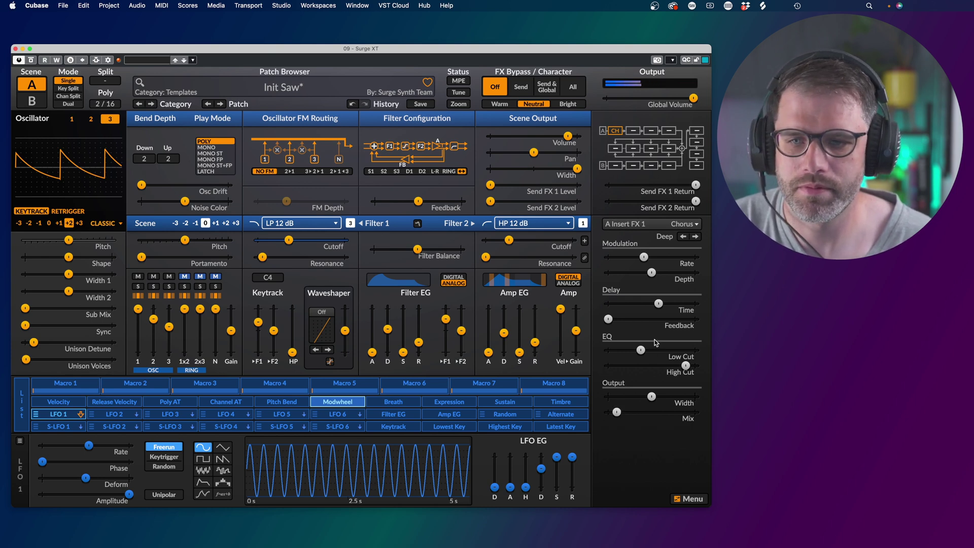
{"action": "left_click_drag", "start_coordinate": [641, 350], "coordinate": [630, 349]}
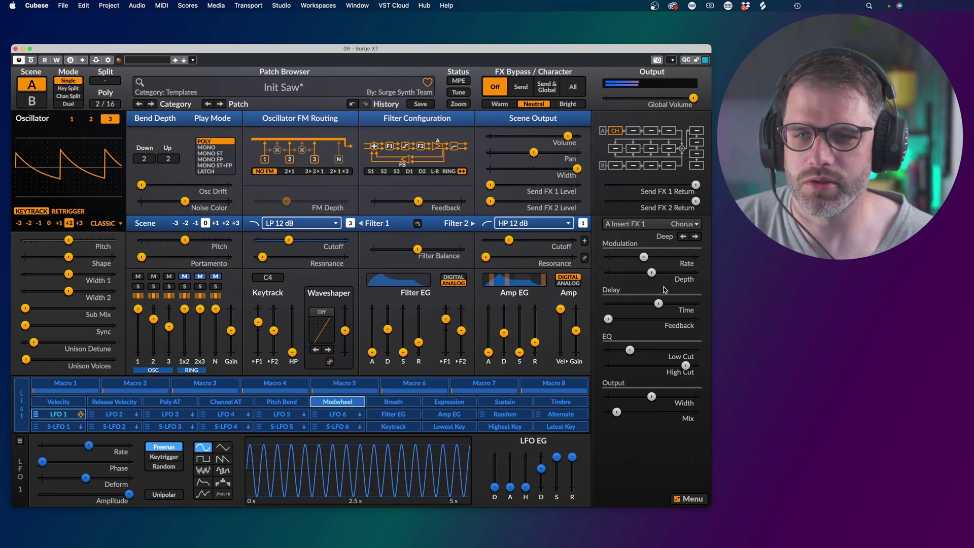
{"action": "left_click_drag", "start_coordinate": [644, 257], "coordinate": [632, 257]}
{"action": "mouse_move", "coordinate": [617, 412]}
{"action": "left_mouse_down"}
{"action": "mouse_move", "coordinate": [658, 412]}
{"action": "mouse_move", "coordinate": [649, 403]}
{"action": "mouse_move", "coordinate": [628, 409]}
{"action": "left_mouse_up"}
{"action": "left_click_drag", "start_coordinate": [638, 354], "coordinate": [638, 355]}
{"action": "mouse_move", "coordinate": [650, 418]}
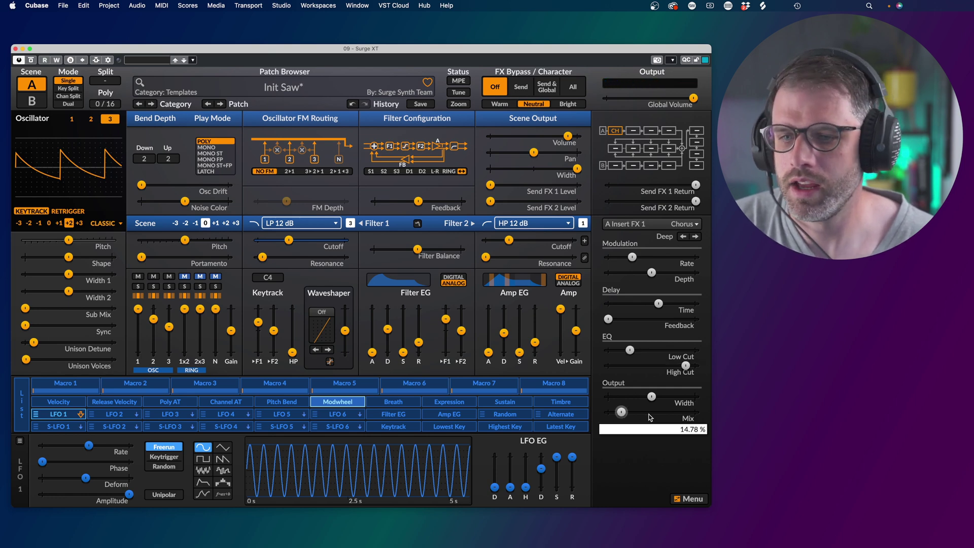
Step: Load the Ping-Pong 1/8 preset of the Delay effect into A Insert FX 2 and lower its mix well below half
{"action": "left_click", "coordinate": [633, 131]}
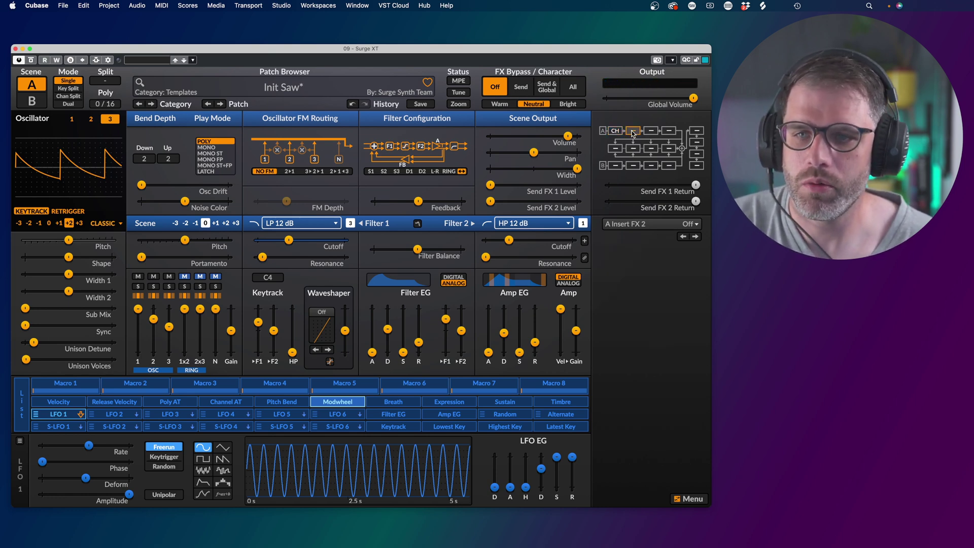
{"action": "left_click", "coordinate": [648, 226]}
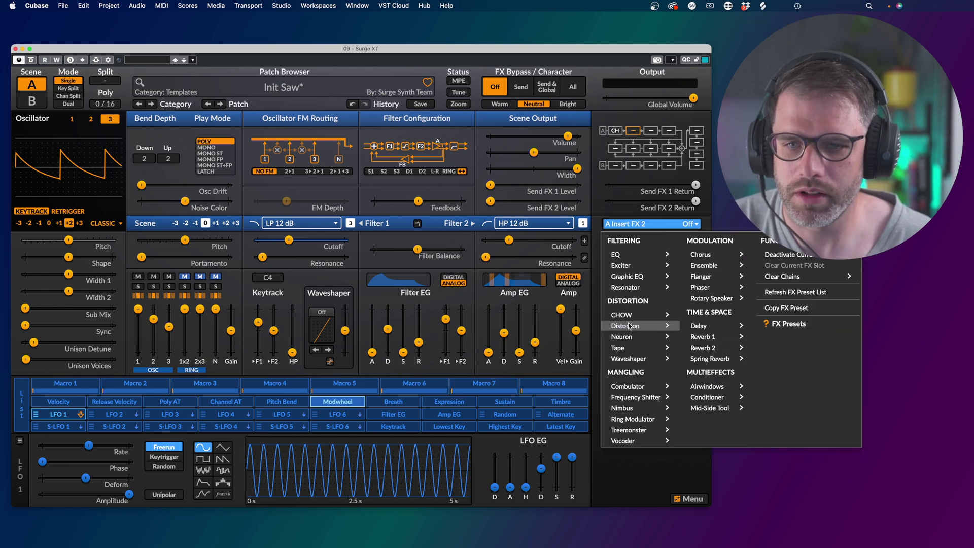
{"action": "mouse_move", "coordinate": [709, 326]}
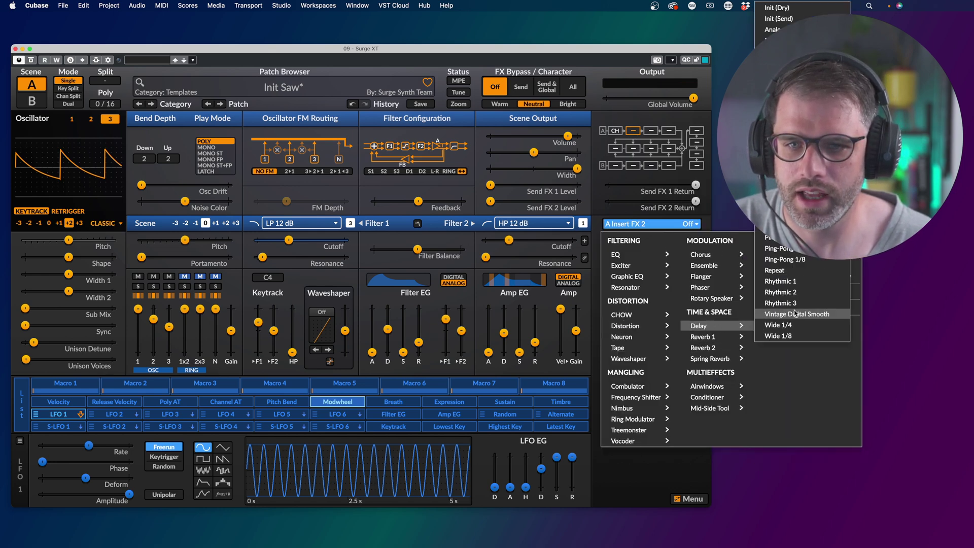
{"action": "left_click", "coordinate": [782, 260]}
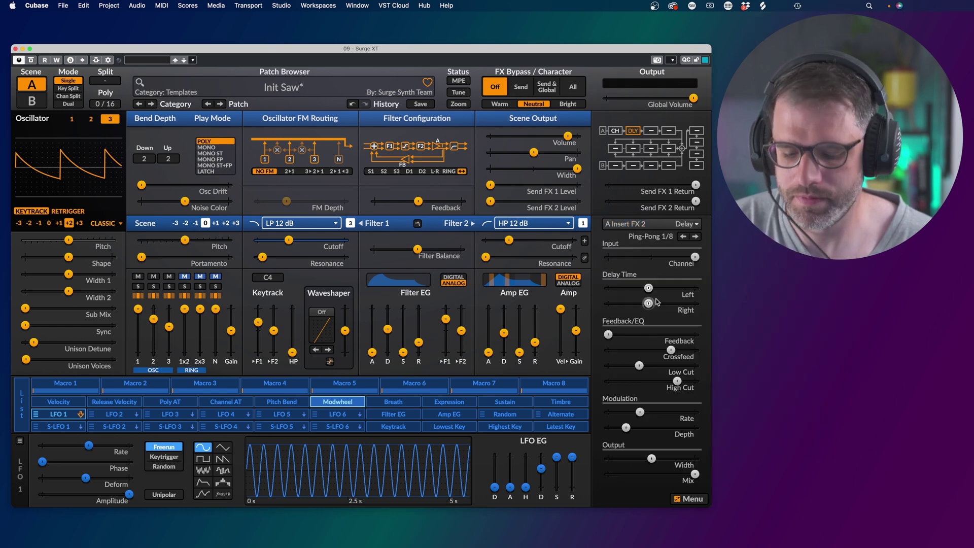
{"action": "left_click_drag", "start_coordinate": [695, 474], "coordinate": [637, 474]}
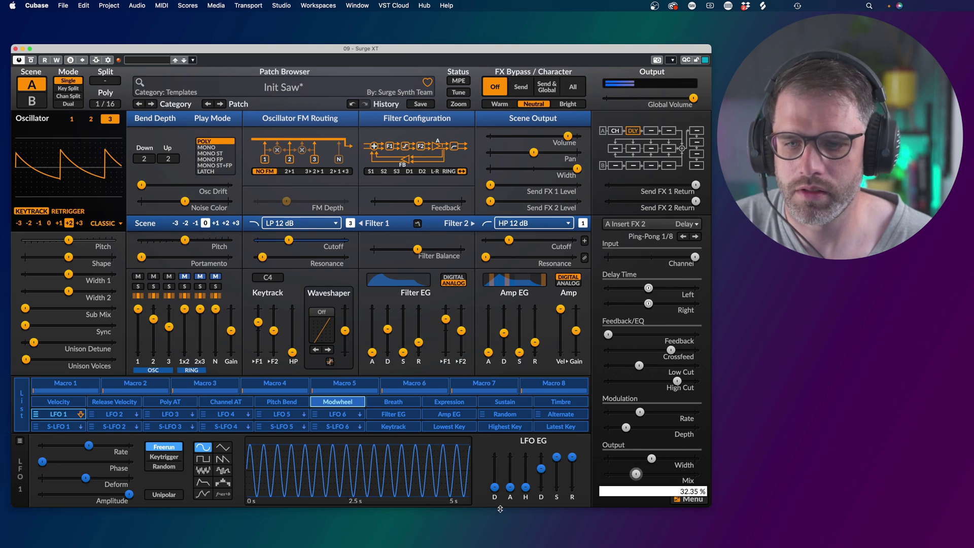
{"action": "left_click_drag", "start_coordinate": [500, 509], "coordinate": [483, 510]}
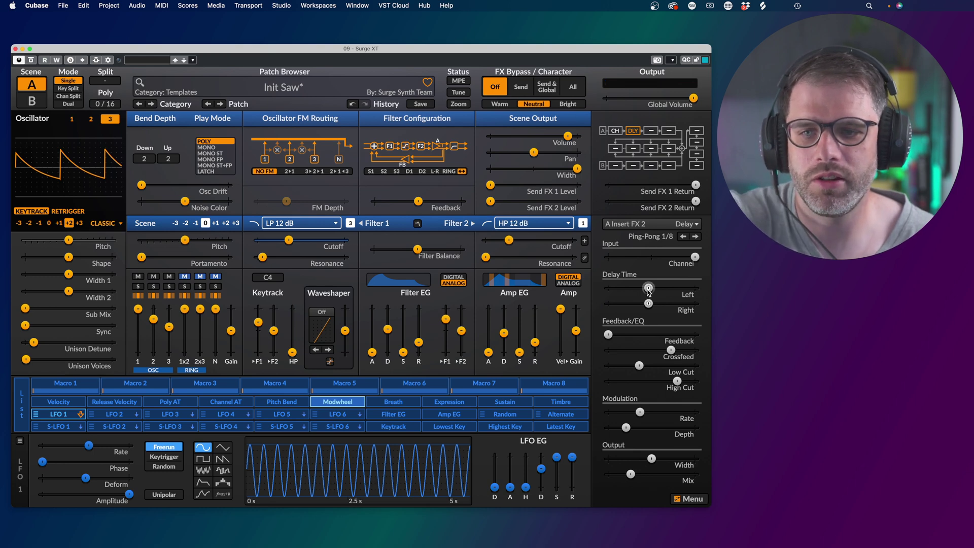
Step: Lengthen the left delay time moderately and the right one slightly, and raise the delay's feedback to just past the middle
{"action": "mouse_move", "coordinate": [648, 289]}
{"action": "mouse_move", "coordinate": [649, 289]}
{"action": "left_mouse_down"}
{"action": "mouse_move", "coordinate": [659, 289]}
{"action": "mouse_move", "coordinate": [652, 299]}
{"action": "left_mouse_up"}
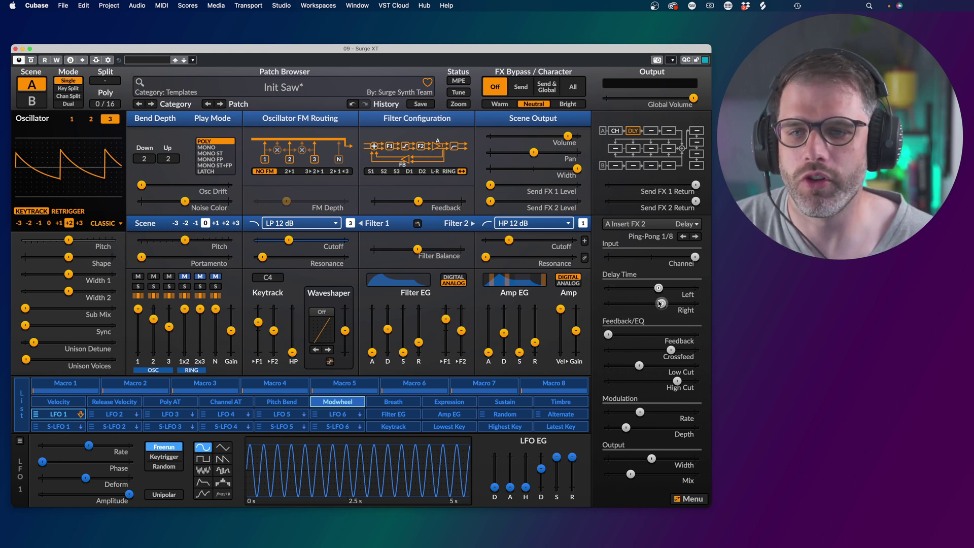
{"action": "mouse_move", "coordinate": [659, 289]}
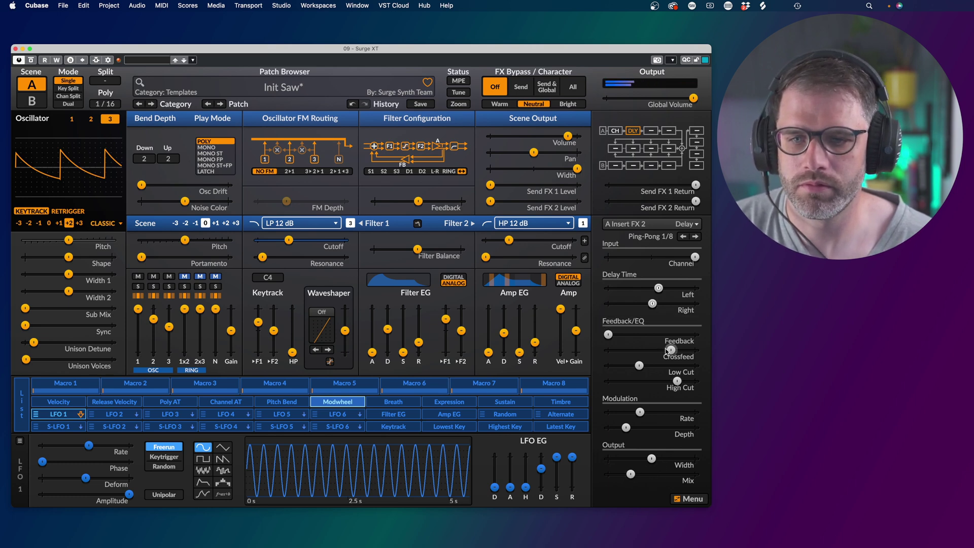
{"action": "left_click_drag", "start_coordinate": [609, 334], "coordinate": [660, 334]}
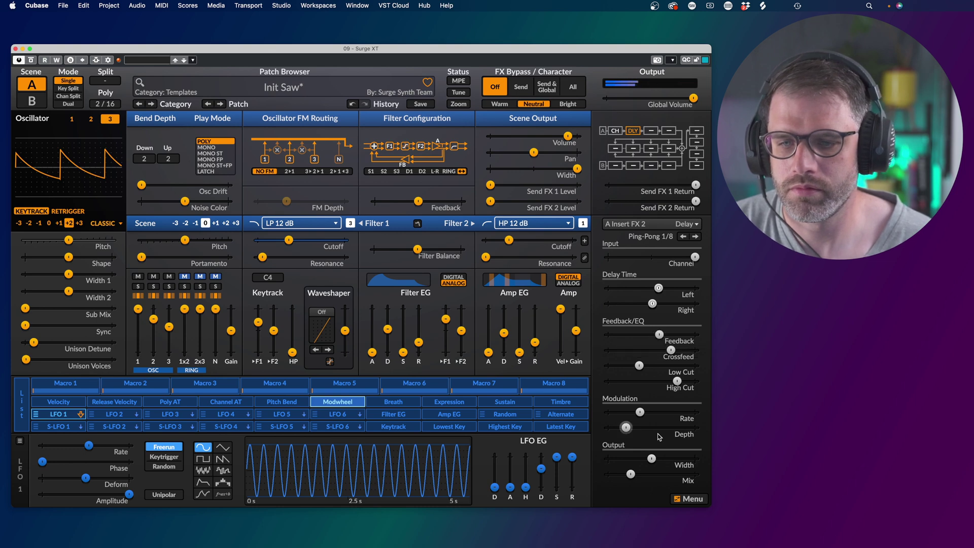
Step: Raise the delay's mix a touch, and widen its frequency range with a lower low cut and a higher high cut
{"action": "left_click_drag", "start_coordinate": [631, 474], "coordinate": [633, 474]}
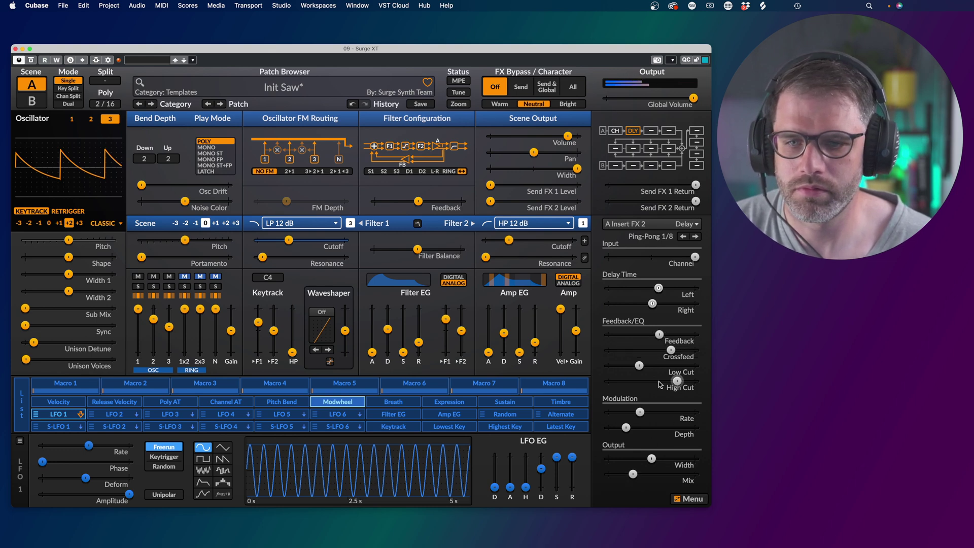
{"action": "left_click_drag", "start_coordinate": [639, 365], "coordinate": [631, 366]}
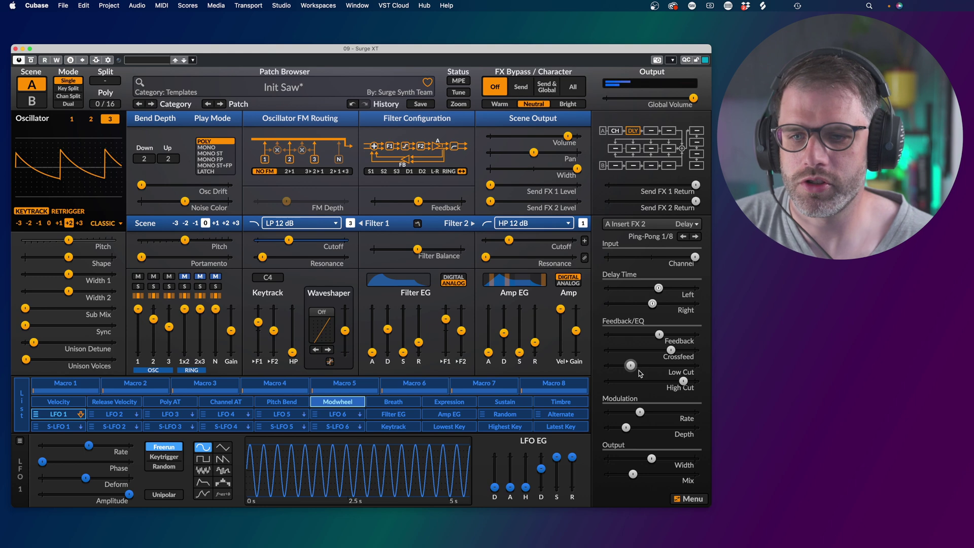
{"action": "mouse_move", "coordinate": [639, 373]}
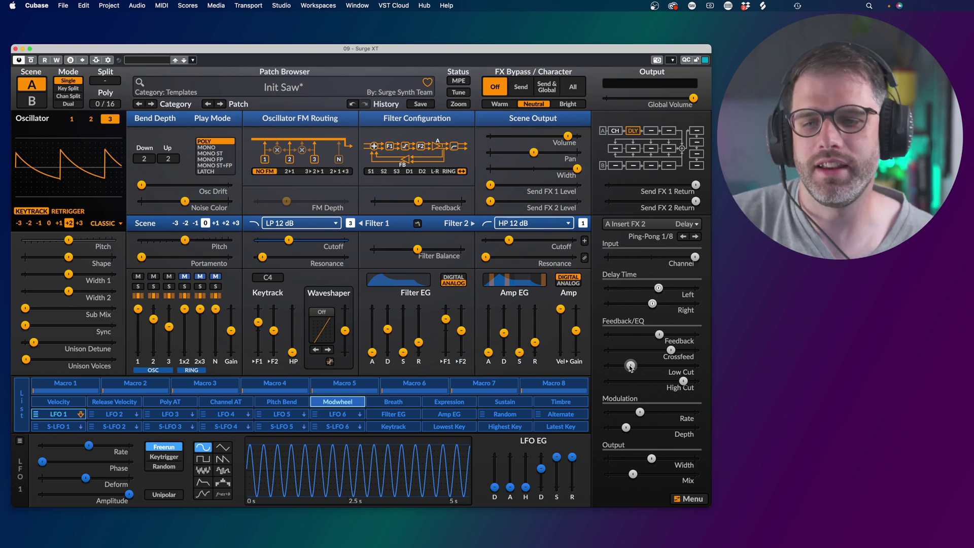
{"action": "left_click_drag", "start_coordinate": [630, 369], "coordinate": [632, 364]}
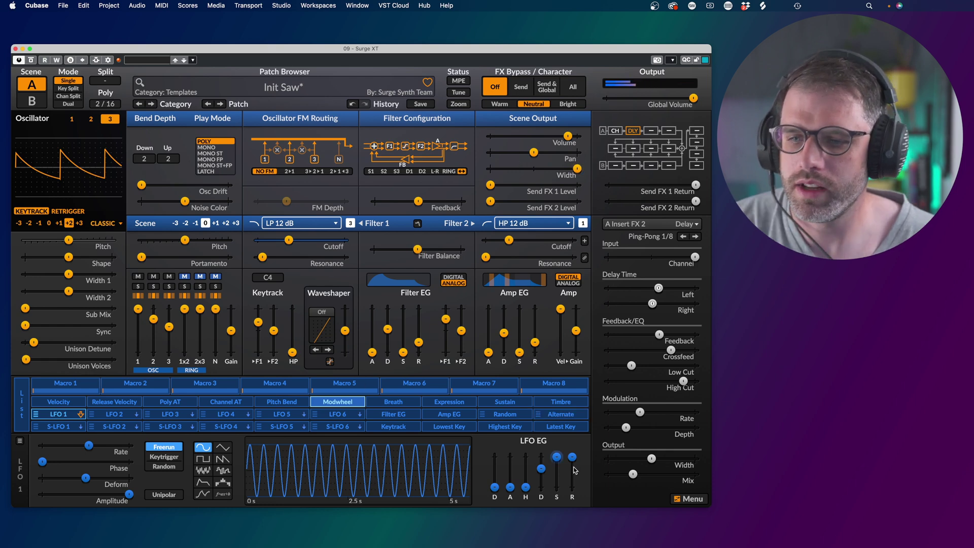
Step: Raise the oscillator mixer's overall gain slightly and check the amp envelope's decay
{"action": "left_click", "coordinate": [216, 286]}
{"action": "left_click", "coordinate": [216, 286]}
{"action": "left_click_drag", "start_coordinate": [231, 330], "coordinate": [231, 324]}
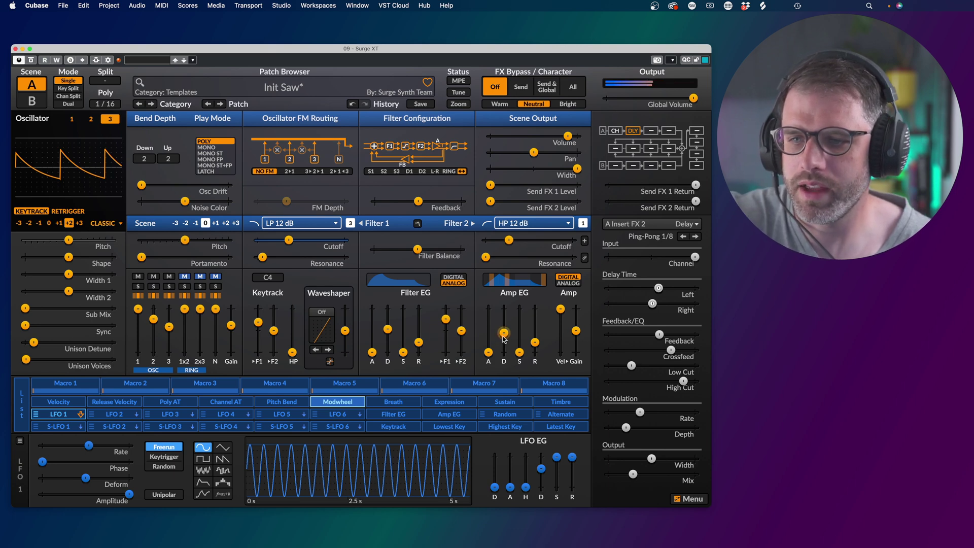
{"action": "left_click_drag", "start_coordinate": [505, 338], "coordinate": [505, 336]}
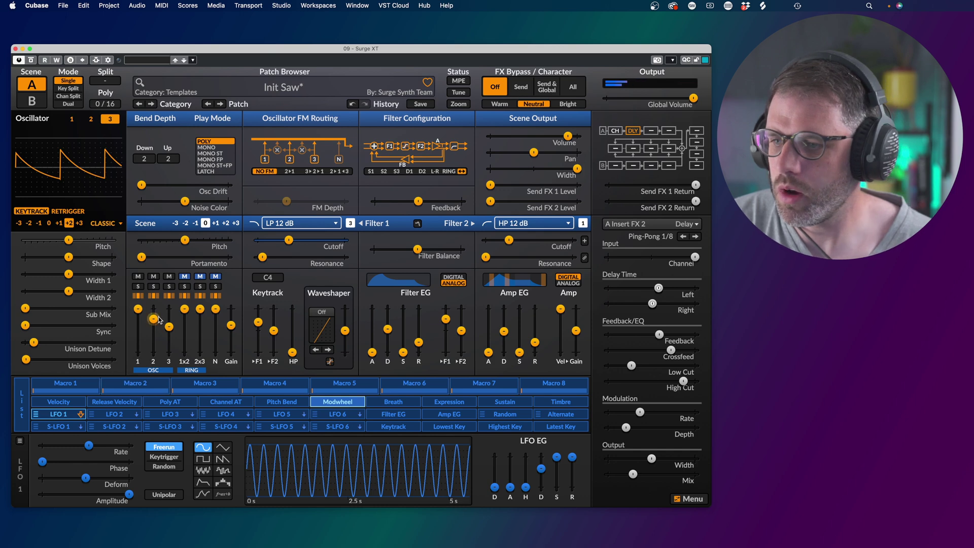
Step: Unmute the noise generator in the oscillator mixer and lower its level to about -19.90 dB
{"action": "mouse_move", "coordinate": [159, 320]}
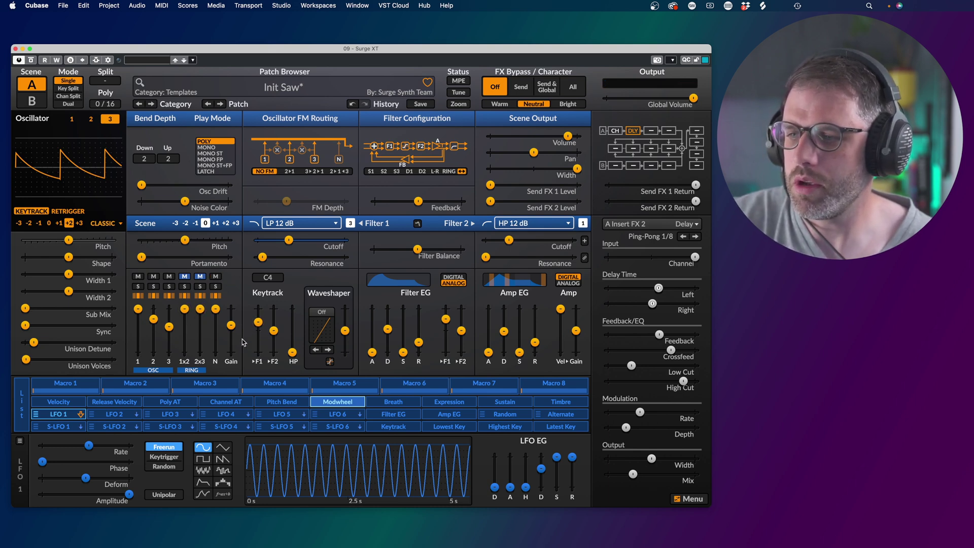
{"action": "mouse_move", "coordinate": [216, 315]}
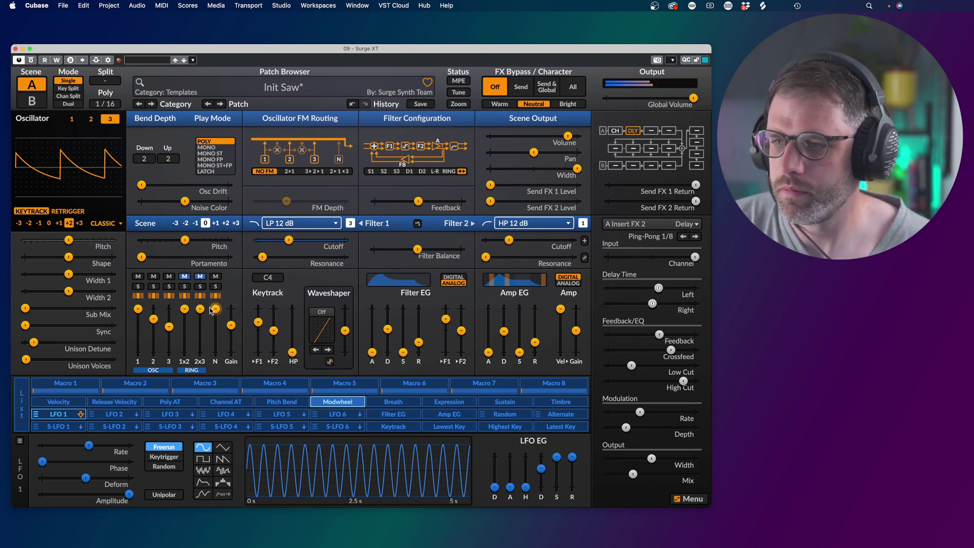
{"action": "left_click_drag", "start_coordinate": [214, 312], "coordinate": [215, 333]}
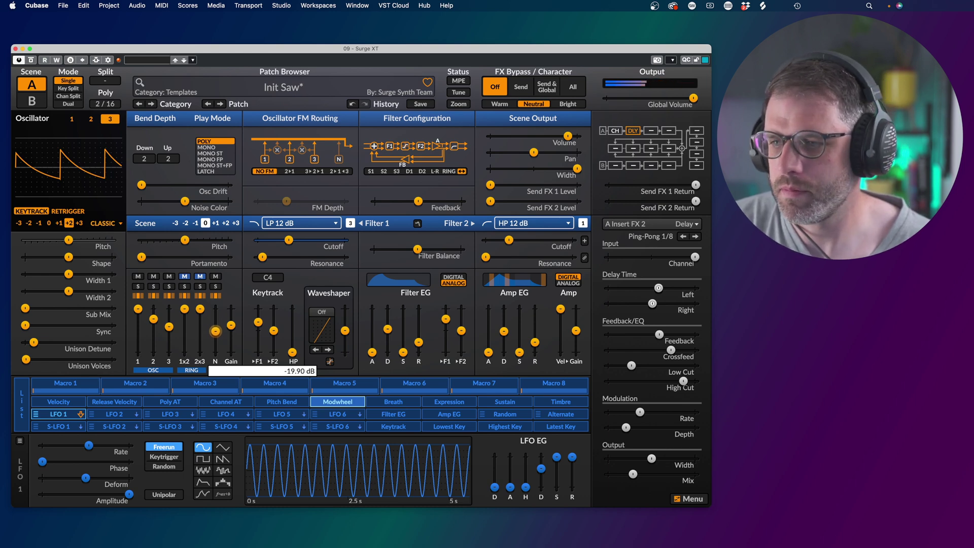
{"action": "left_click_drag", "start_coordinate": [215, 332], "coordinate": [215, 332]}
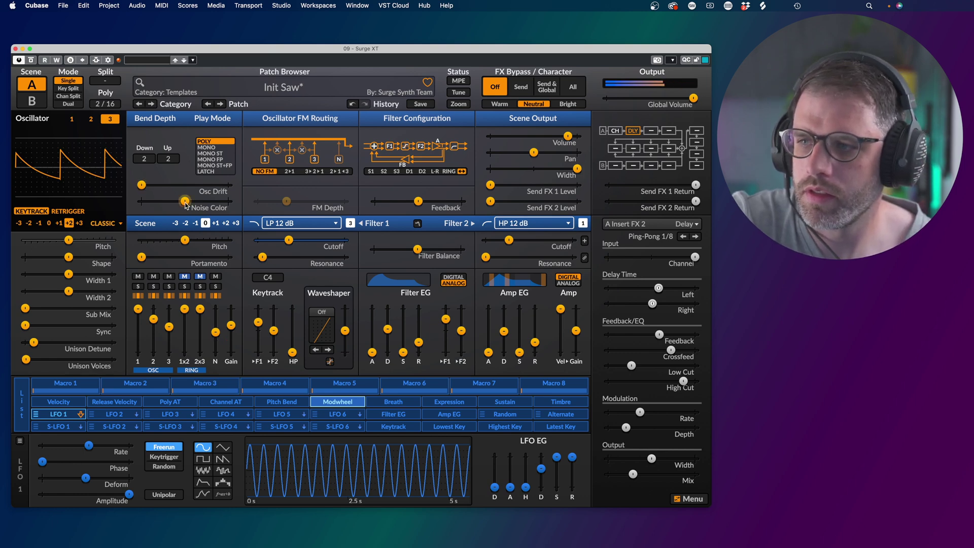
Step: Shift the noise color slightly above centre and raise the noise level to about -14.08 dB
{"action": "left_click_drag", "start_coordinate": [185, 202], "coordinate": [196, 201]}
{"action": "left_click_drag", "start_coordinate": [215, 332], "coordinate": [215, 328]}
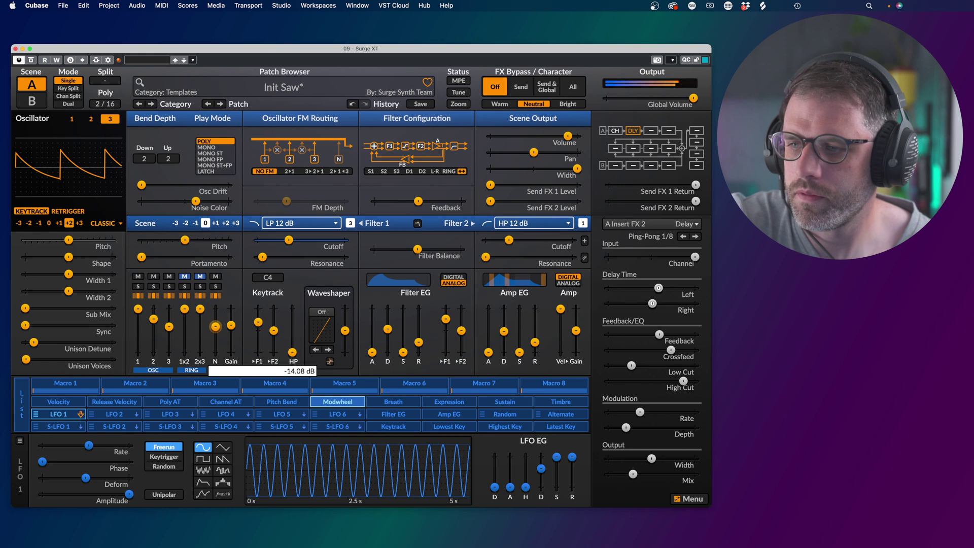
{"action": "left_click_drag", "start_coordinate": [215, 328], "coordinate": [215, 327]}
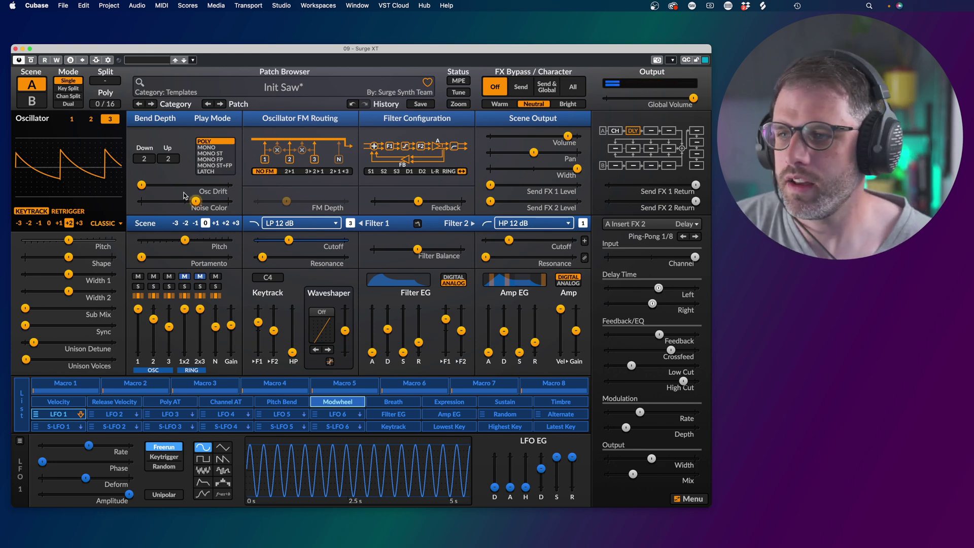
{"action": "mouse_move", "coordinate": [195, 201]}
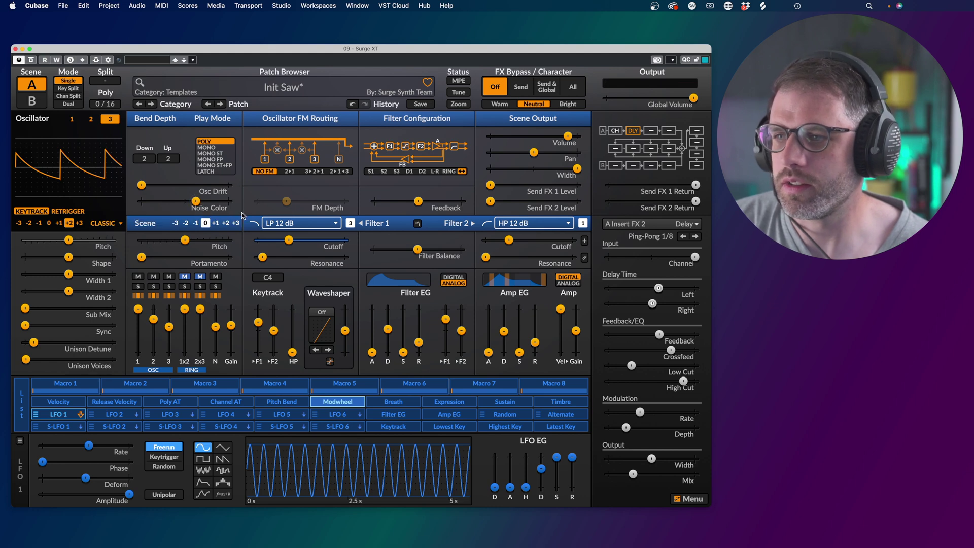
Step: Load the Deep Ambience preset of the Reverb 2 effect into A Insert FX 3
{"action": "left_click", "coordinate": [654, 131]}
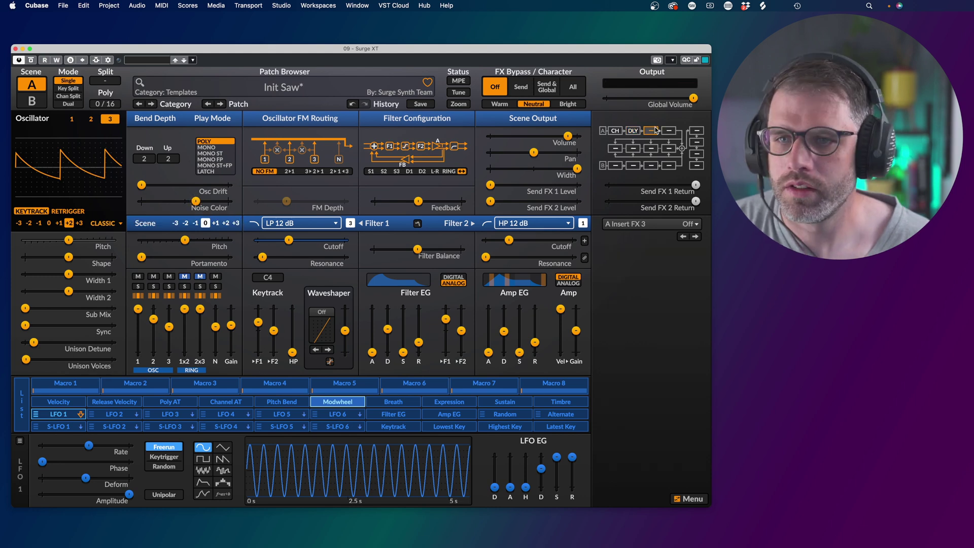
{"action": "left_click", "coordinate": [654, 226]}
{"action": "mouse_move", "coordinate": [710, 347]}
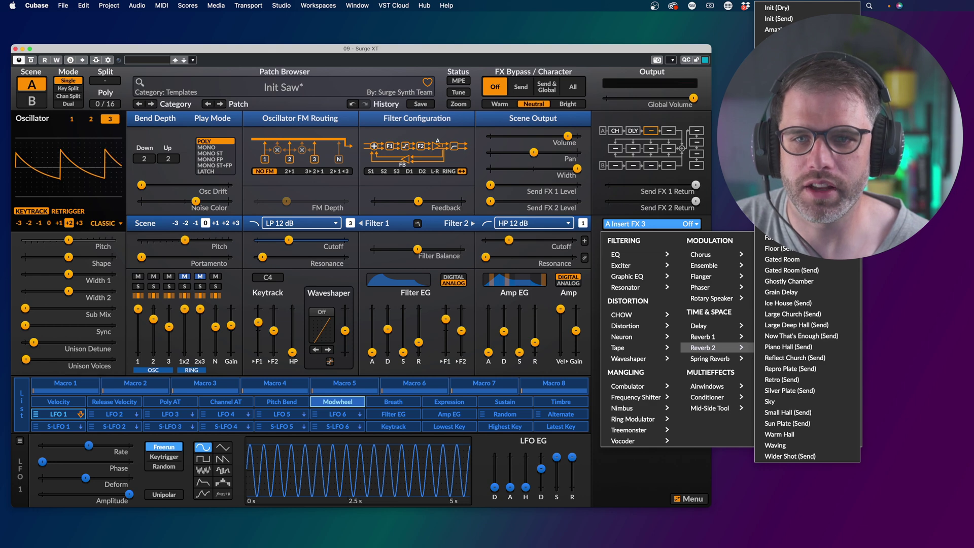
{"action": "key", "text": "Escape"}
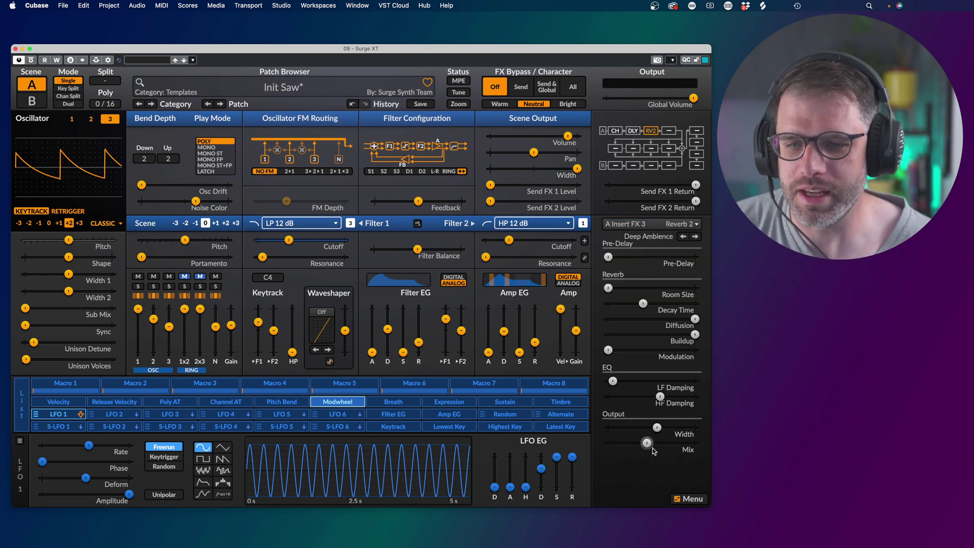
Step: Increase the reverb's room size, decay time, LF damping and width, and reduce its mix to roughly a quarter
{"action": "left_click_drag", "start_coordinate": [653, 449], "coordinate": [660, 431]}
{"action": "left_click_drag", "start_coordinate": [605, 382], "coordinate": [612, 381]}
{"action": "left_click_drag", "start_coordinate": [608, 288], "coordinate": [658, 304]}
{"action": "mouse_move", "coordinate": [633, 443]}
{"action": "left_mouse_down"}
{"action": "mouse_move", "coordinate": [663, 428]}
{"action": "mouse_move", "coordinate": [631, 443]}
{"action": "left_mouse_up"}
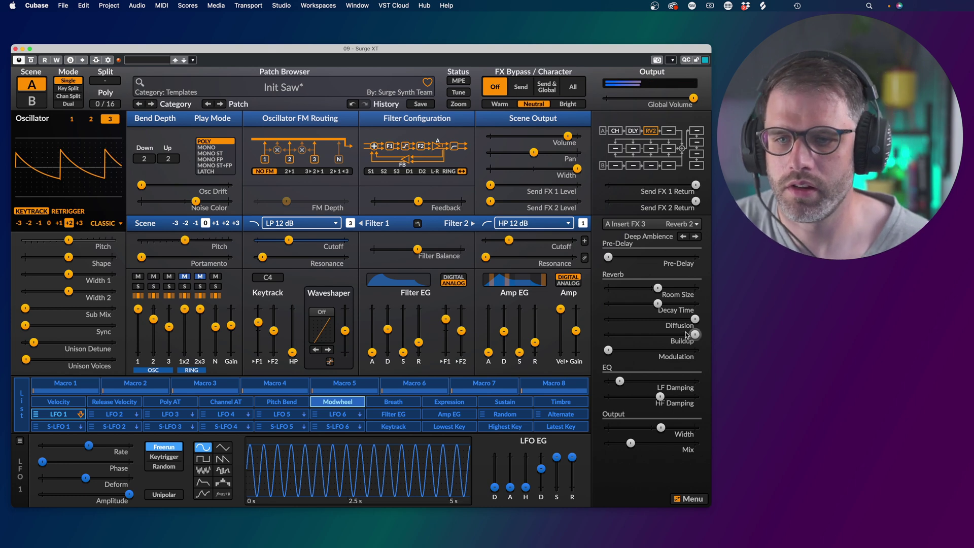
Step: Enlarge the reverb's room size further, trim its mix slightly, and set HF damping to about 82.72 % and LF damping to 13.56 %
{"action": "mouse_move", "coordinate": [661, 305]}
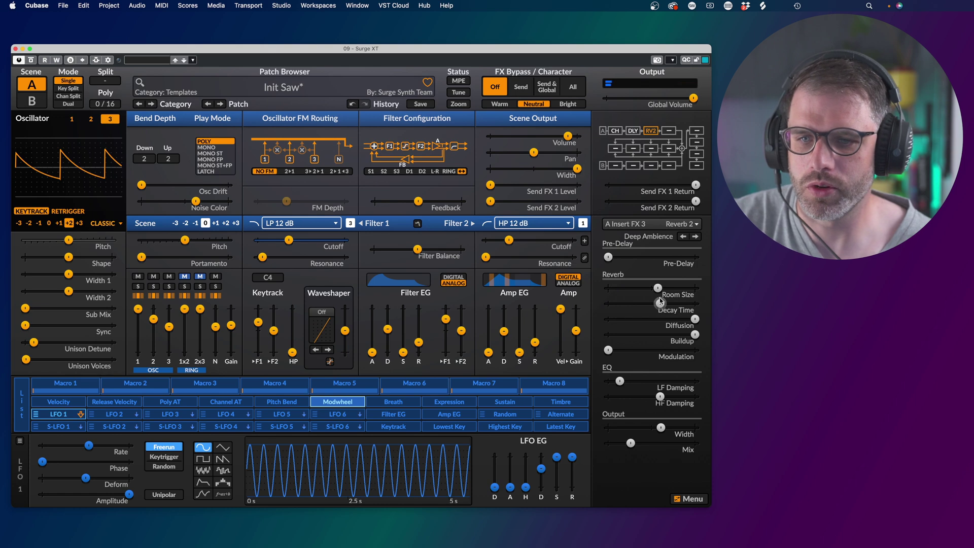
{"action": "left_click_drag", "start_coordinate": [658, 287], "coordinate": [678, 288]}
{"action": "left_click_drag", "start_coordinate": [631, 444], "coordinate": [630, 443]}
{"action": "left_click_drag", "start_coordinate": [660, 397], "coordinate": [679, 396]}
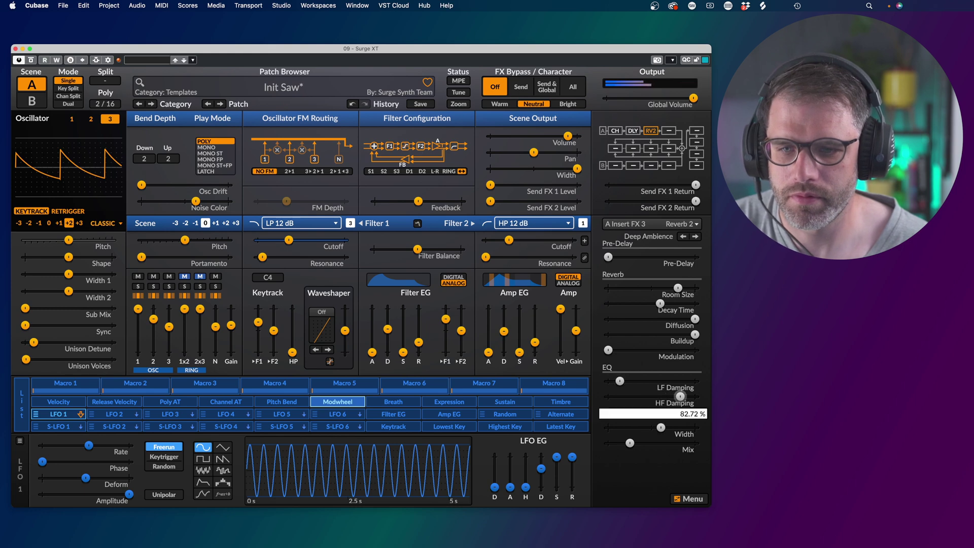
{"action": "left_click", "coordinate": [620, 382]}
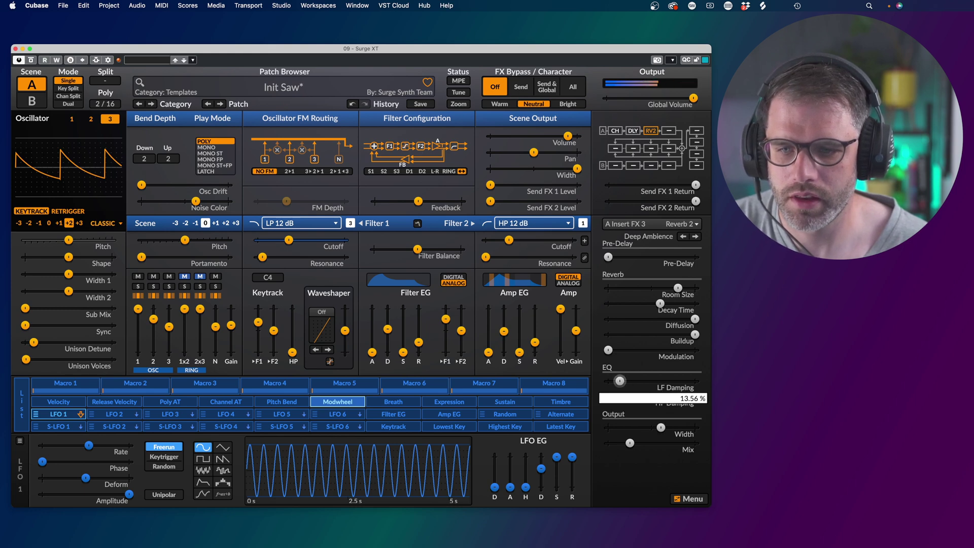
{"action": "left_click_drag", "start_coordinate": [620, 381], "coordinate": [620, 379]}
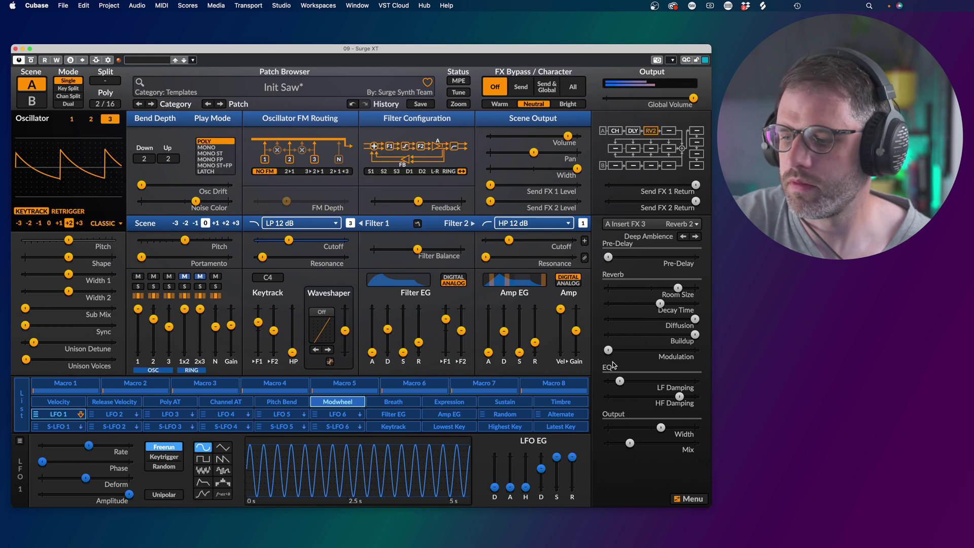
{"action": "mouse_move", "coordinate": [614, 361]}
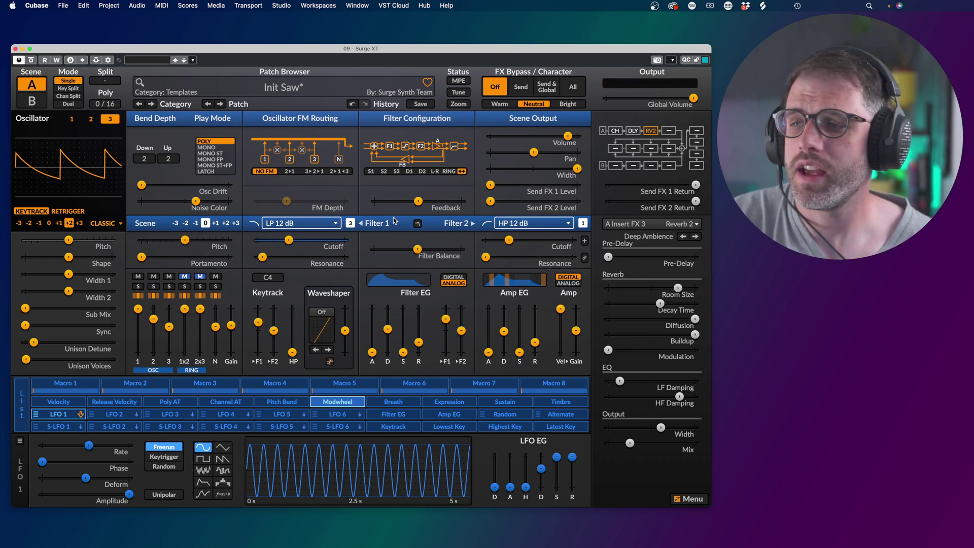
Step: Close the Surge XT window and copy the first four Centurian Lead clips to bars 57 to 73 in the Cubase project
{"action": "mouse_move", "coordinate": [10, 223]}
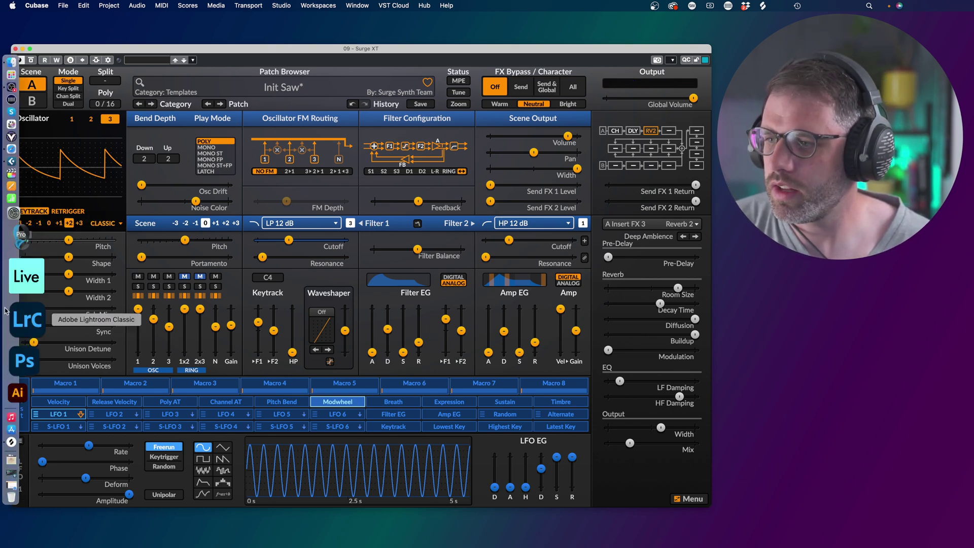
{"action": "left_click", "coordinate": [27, 411]}
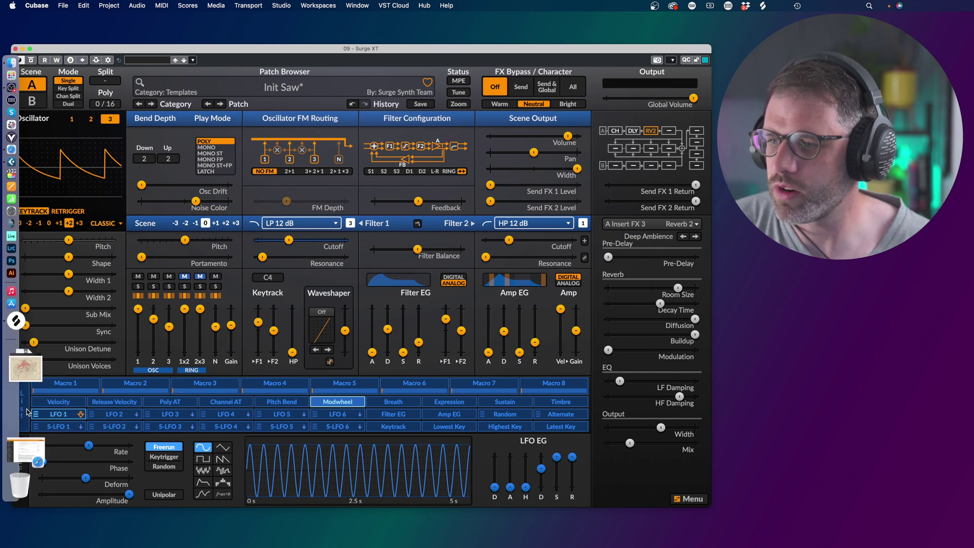
{"action": "left_click", "coordinate": [15, 50]}
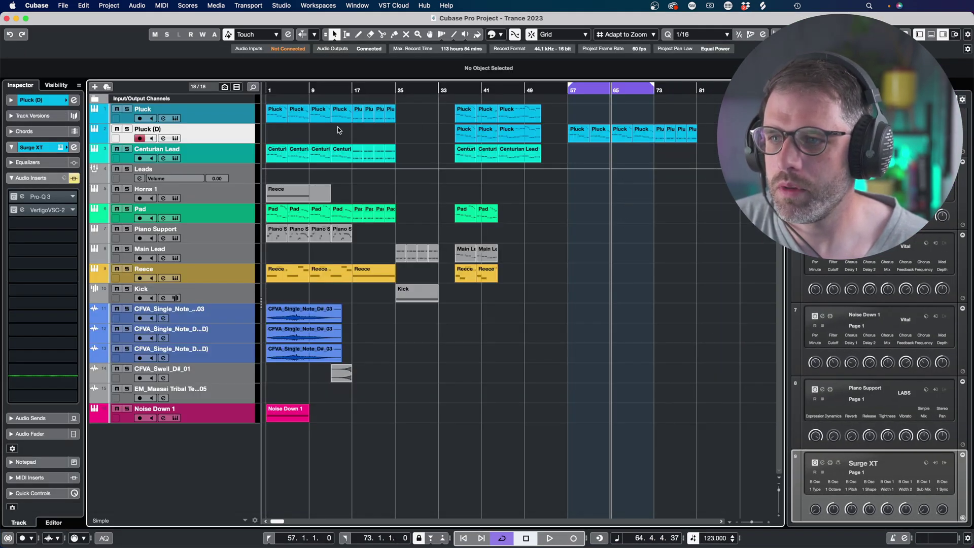
{"action": "left_click_drag", "start_coordinate": [340, 144], "coordinate": [647, 167]}
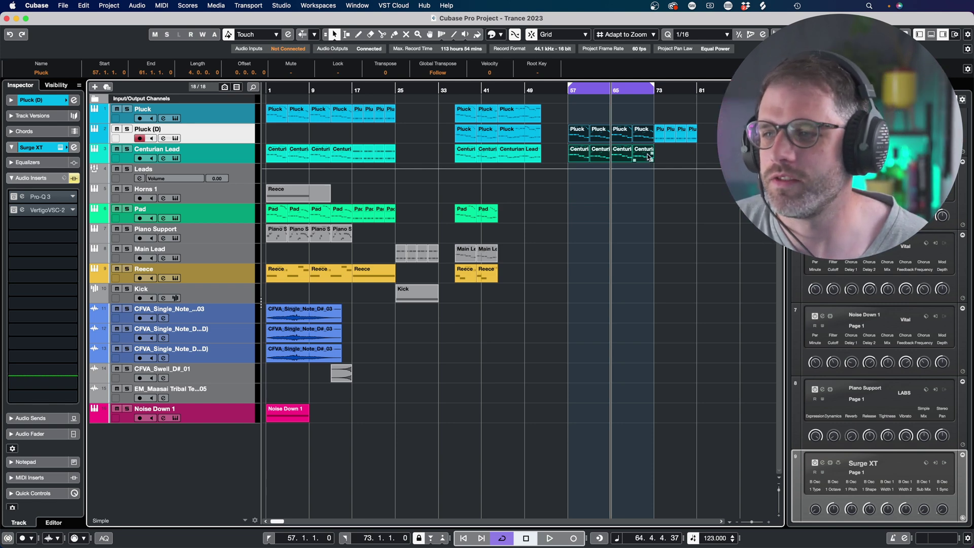
Step: Play the bars 57 to 73 loop with Centurian Lead and Pluck (D) soloed, and record-enable Centurian Lead
{"action": "left_click", "coordinate": [638, 232]}
{"action": "key", "text": "space"}
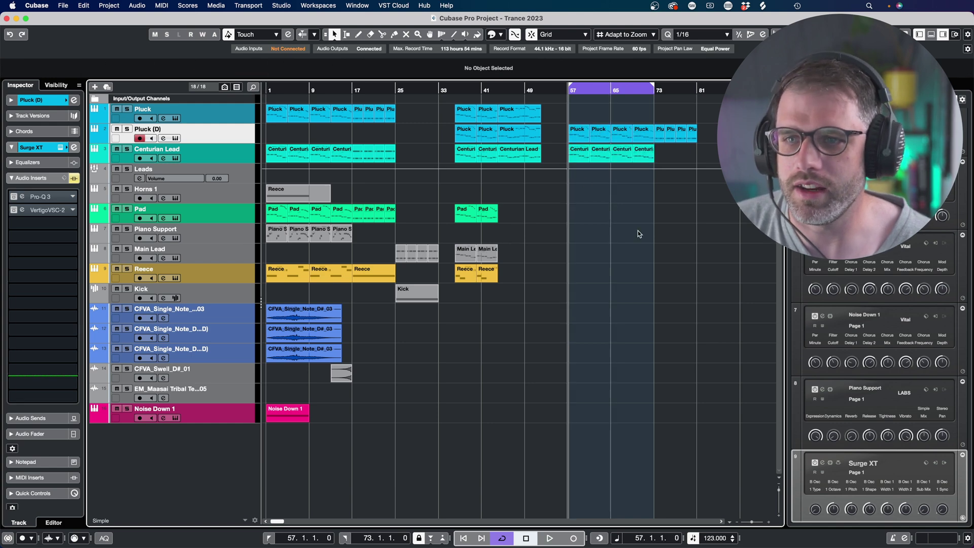
{"action": "left_click", "coordinate": [128, 149]}
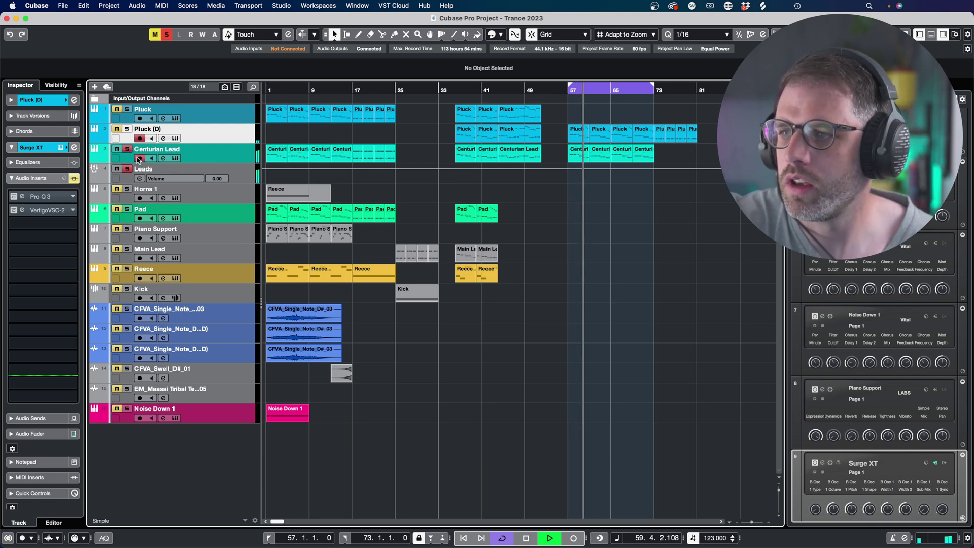
{"action": "left_click", "coordinate": [128, 129]}
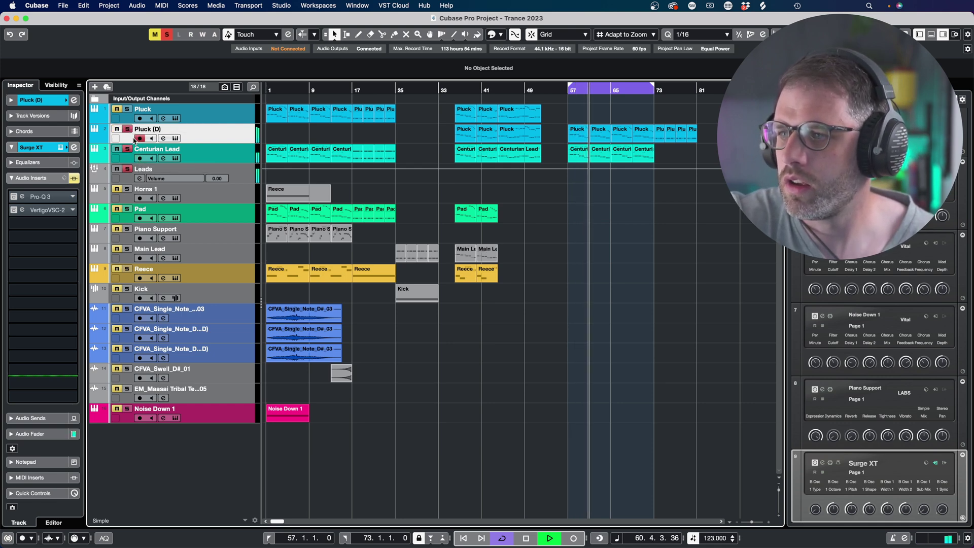
{"action": "left_click", "coordinate": [139, 159]}
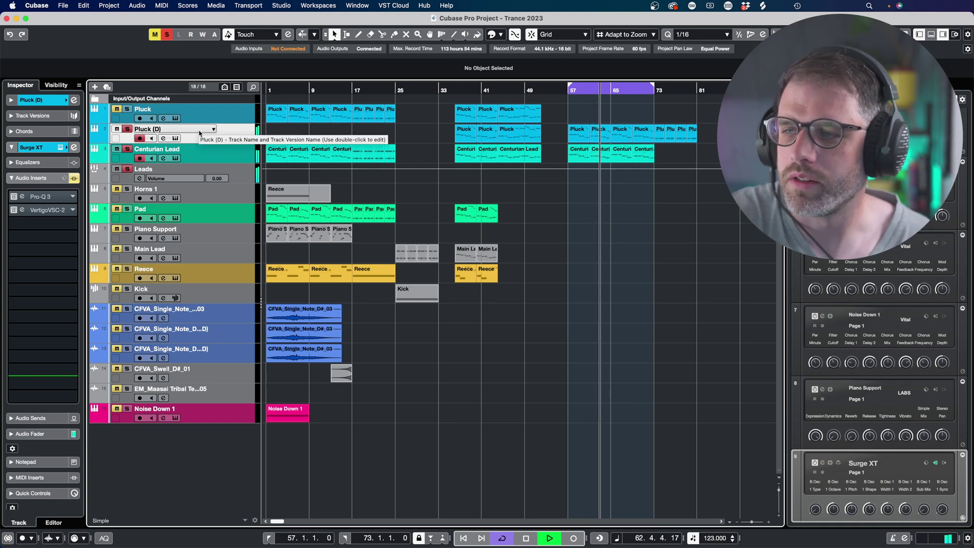
Step: Lower the oscillator mixer's Gain slightly in Pluck (D)'s Surge XT and close its window
{"action": "left_click", "coordinate": [176, 139]}
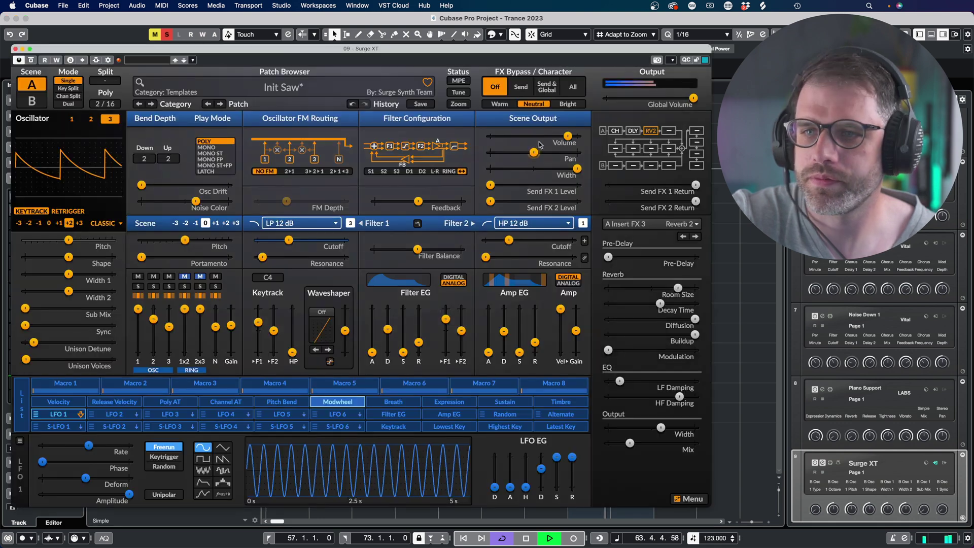
{"action": "left_click_drag", "start_coordinate": [232, 326], "coordinate": [231, 331]}
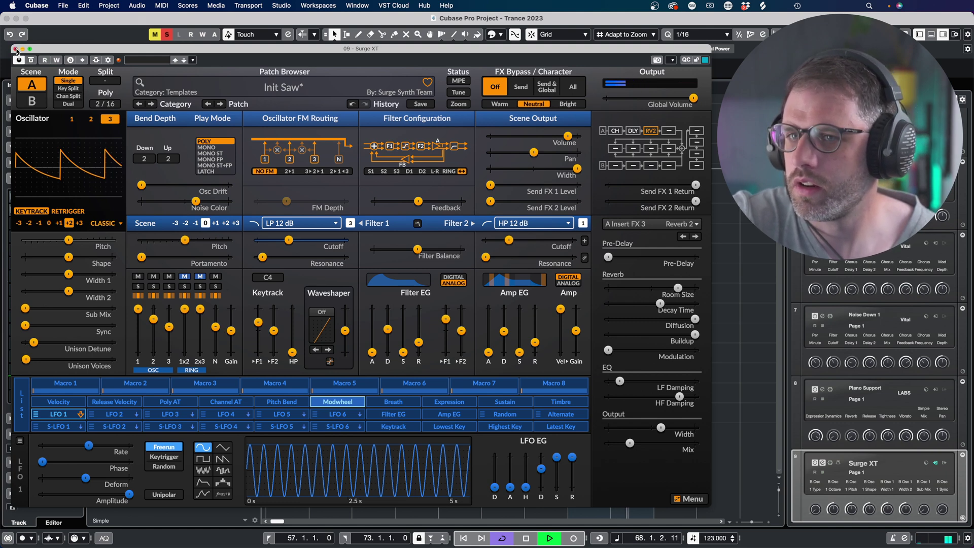
{"action": "left_click_drag", "start_coordinate": [231, 331], "coordinate": [231, 329]}
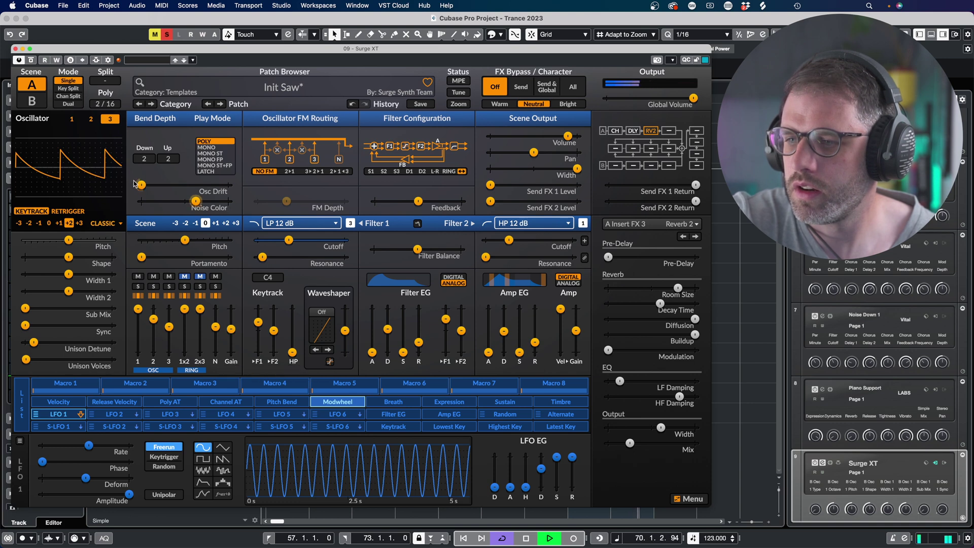
{"action": "left_click", "coordinate": [15, 49]}
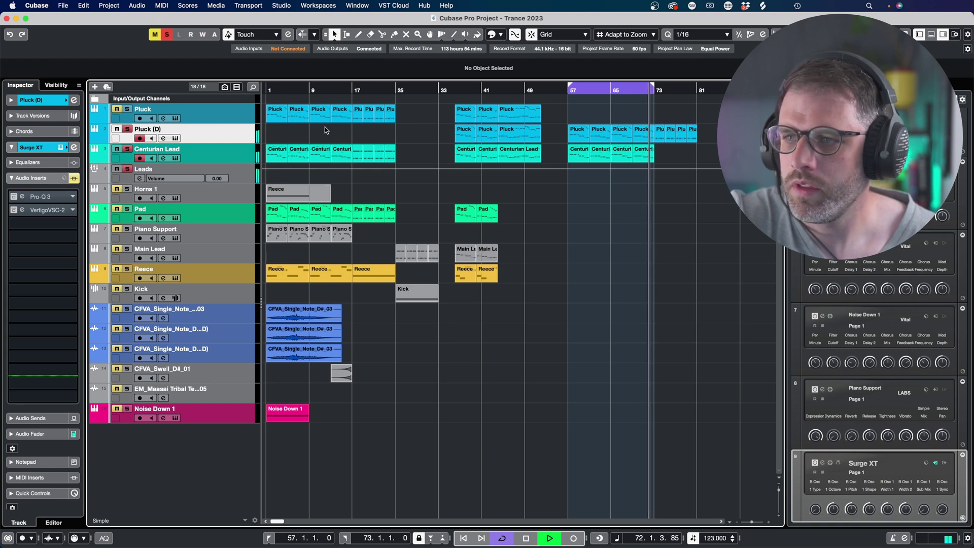
Step: Activate the Pro-Q 3 and VertigoVSC-2 inserts on Pluck (D) and toggle the solo of Centurian Lead
{"action": "left_click", "coordinate": [14, 197]}
{"action": "left_click", "coordinate": [14, 209]}
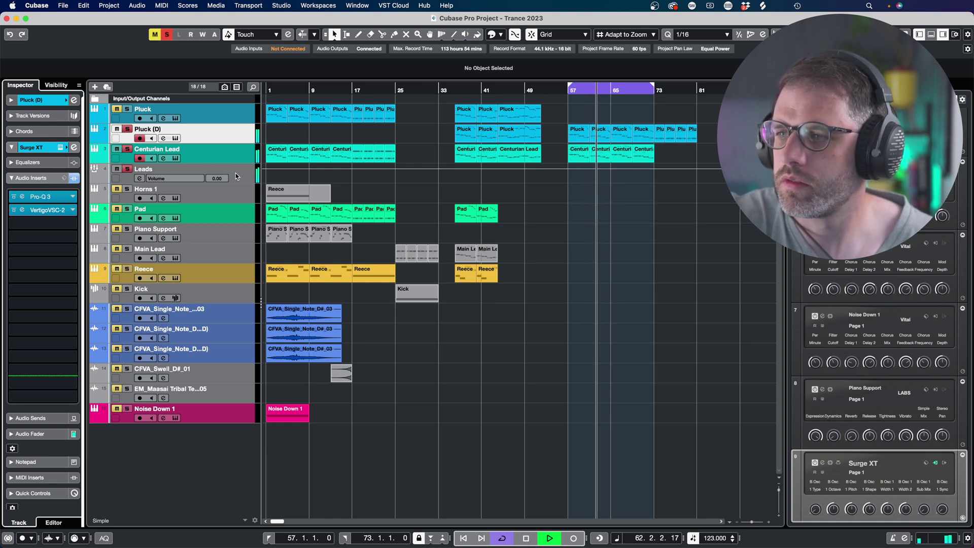
{"action": "left_click", "coordinate": [128, 149]}
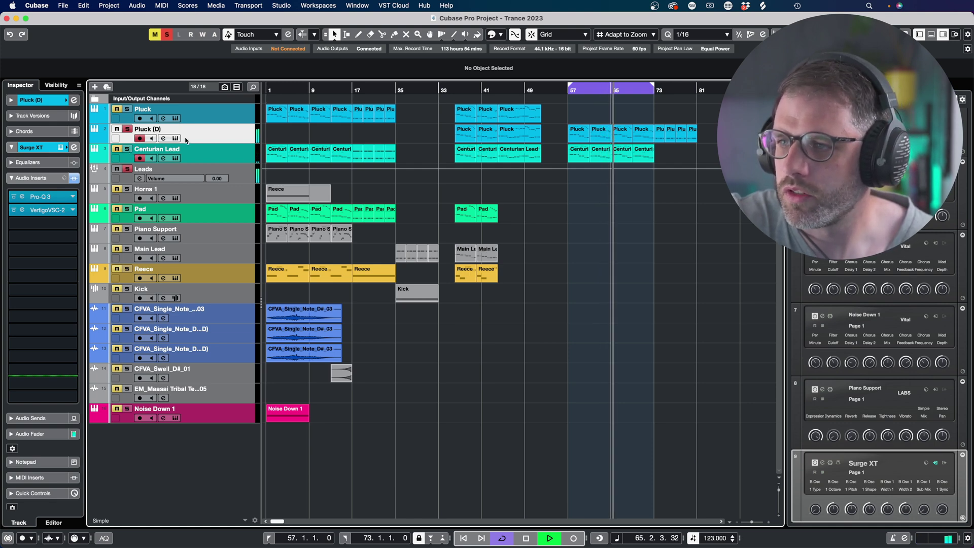
Step: In Pluck (D)'s Surge XT, lengthen the Amp EG release slightly, set its decay to about 0.471 s, and close the window
{"action": "left_click", "coordinate": [179, 139]}
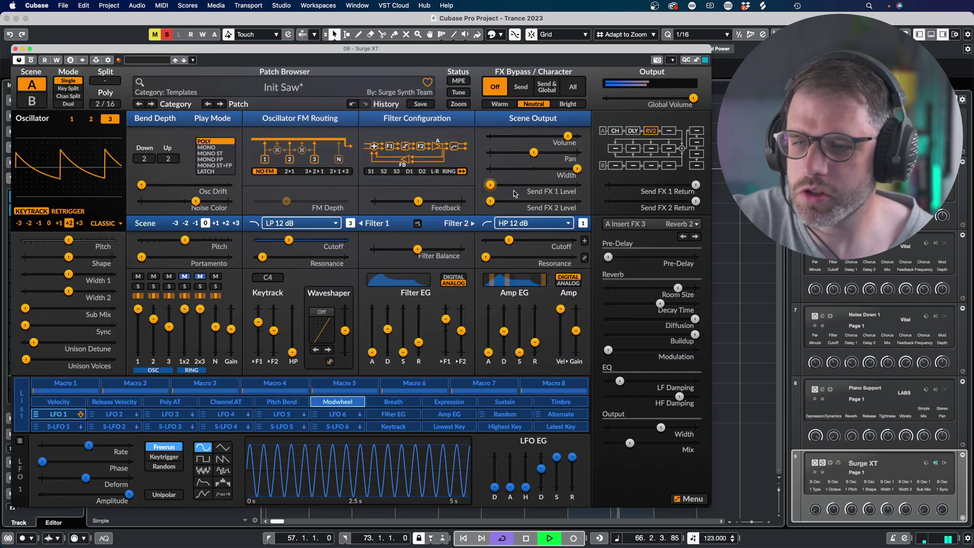
{"action": "left_click_drag", "start_coordinate": [537, 342], "coordinate": [535, 335]}
{"action": "left_click", "coordinate": [504, 332]}
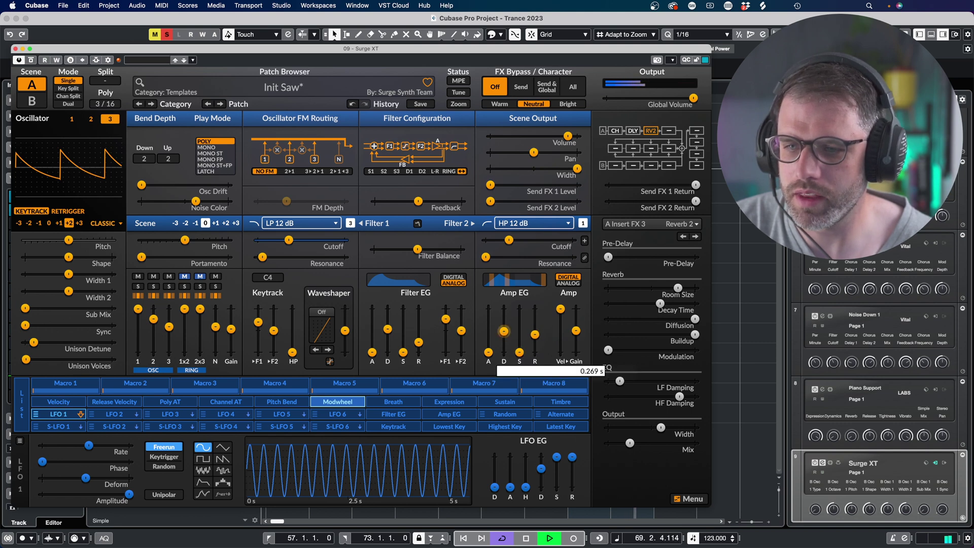
{"action": "left_click_drag", "start_coordinate": [503, 330], "coordinate": [504, 328]}
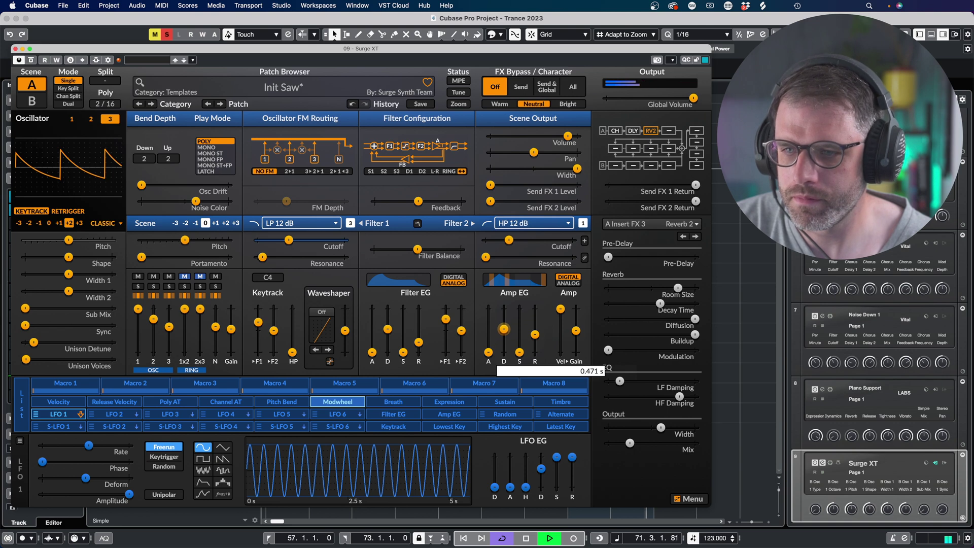
{"action": "left_click_drag", "start_coordinate": [504, 329], "coordinate": [504, 329]}
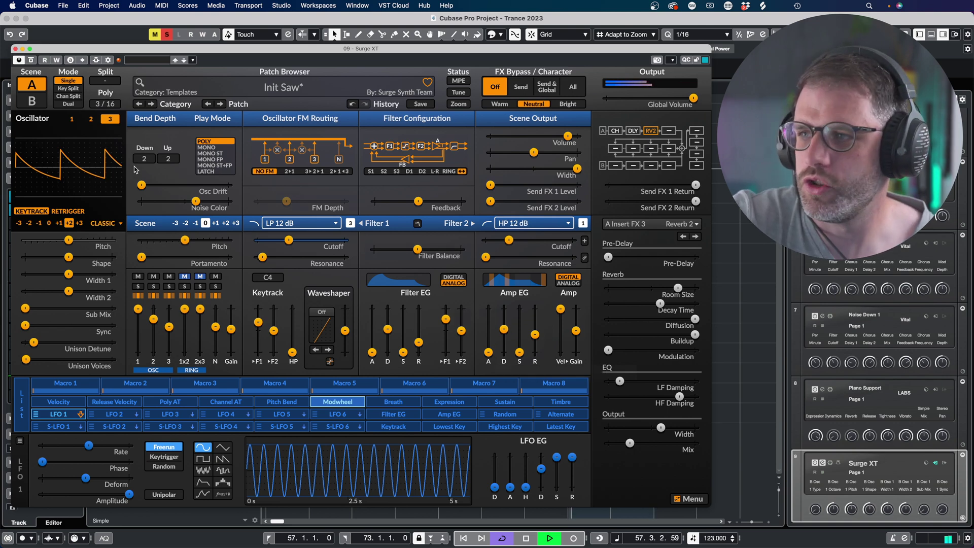
{"action": "left_click", "coordinate": [16, 50]}
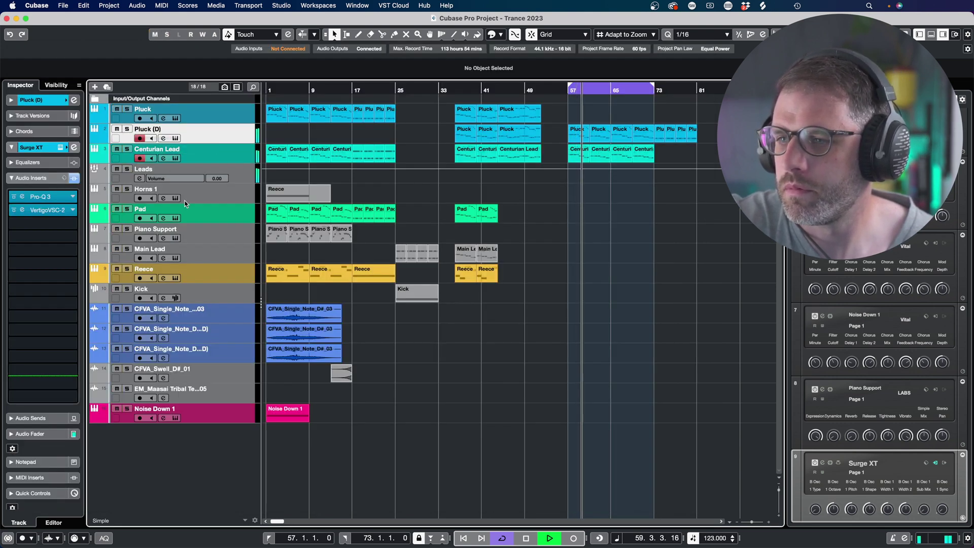
Step: Copy the opening Horns 1, Pad, Piano Support and Reece clips to bar 57, Noise Down 1 to bars 57 to 73, and CFVA_Swell_D#_01 to bar 69
{"action": "left_click_drag", "start_coordinate": [342, 249], "coordinate": [264, 195]}
{"action": "left_click_drag", "start_coordinate": [328, 289], "coordinate": [586, 199]}
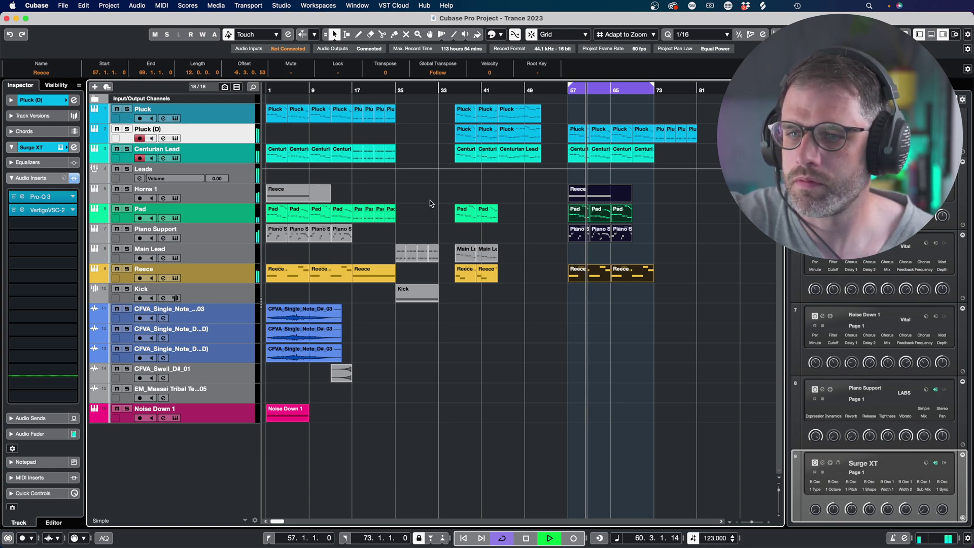
{"action": "left_click", "coordinate": [711, 225]}
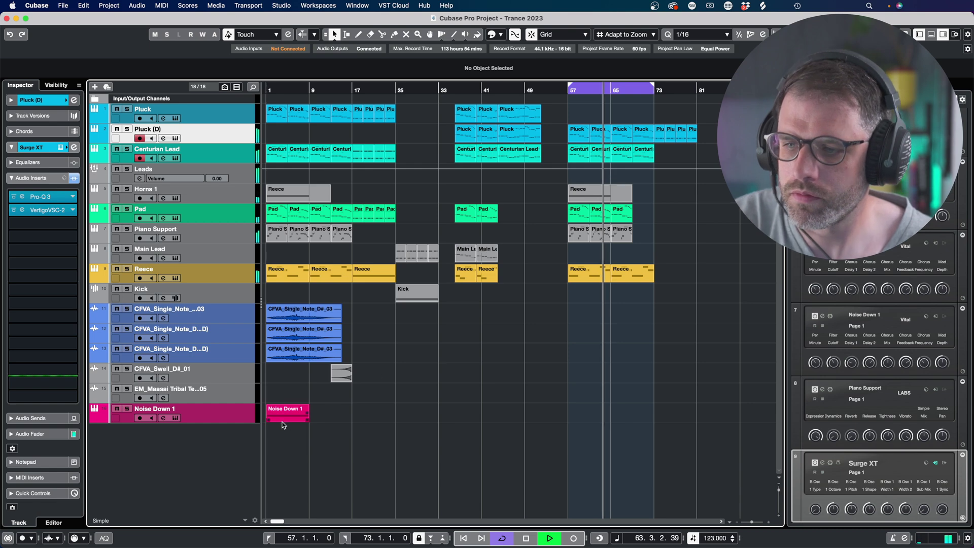
{"action": "left_click_drag", "start_coordinate": [283, 416], "coordinate": [583, 417]}
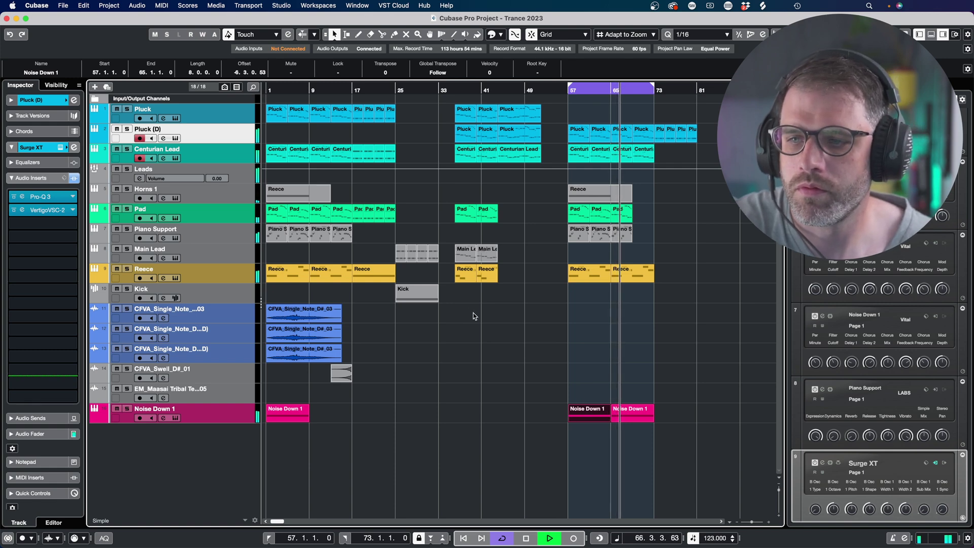
{"action": "left_click_drag", "start_coordinate": [342, 380], "coordinate": [643, 385]}
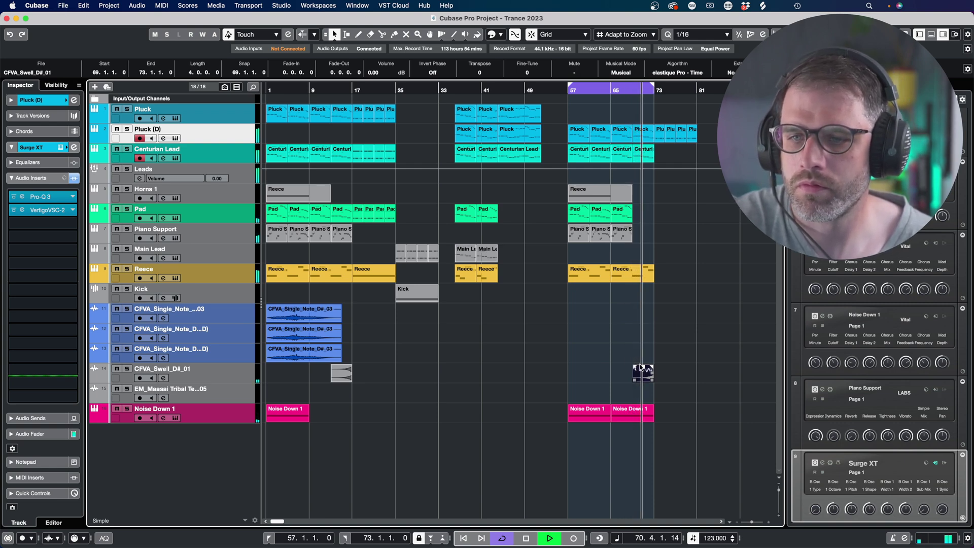
Step: Delete the copied Piano Support clips between bars 57 and 69
{"action": "left_click_drag", "start_coordinate": [639, 243], "coordinate": [571, 235]}
{"action": "key", "text": "Delete"}
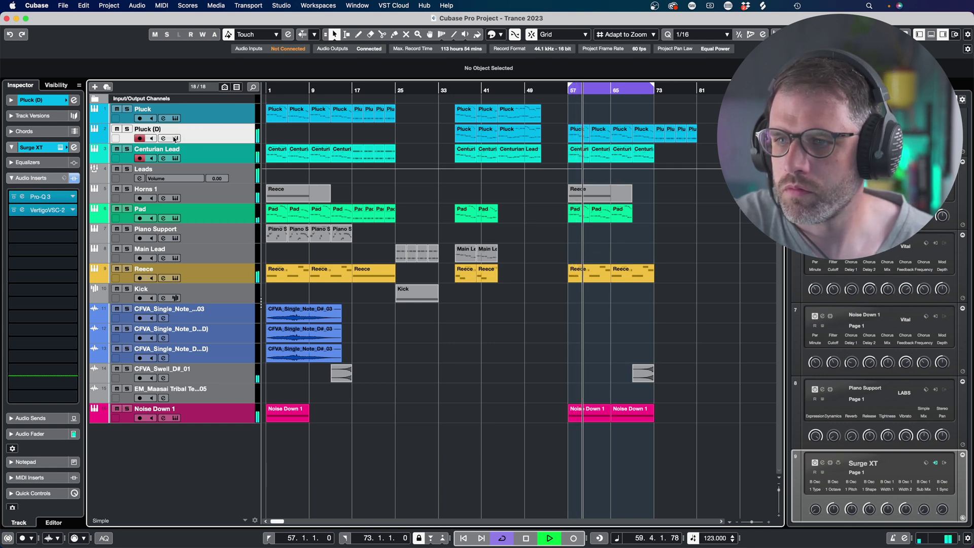
Step: Set Osc Drift to 36.25 % in Pluck (D)'s Surge XT, stop playback, and close the synth window
{"action": "left_click", "coordinate": [175, 138]}
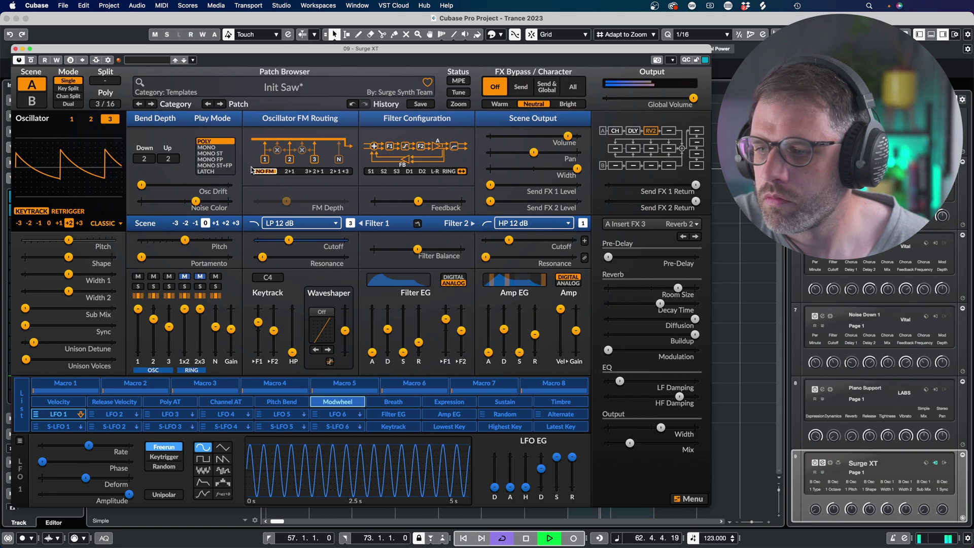
{"action": "left_click_drag", "start_coordinate": [142, 185], "coordinate": [175, 185]}
{"action": "mouse_move", "coordinate": [201, 47]}
{"action": "left_mouse_down"}
{"action": "mouse_move", "coordinate": [360, 14]}
{"action": "mouse_move", "coordinate": [204, 49]}
{"action": "left_mouse_up"}
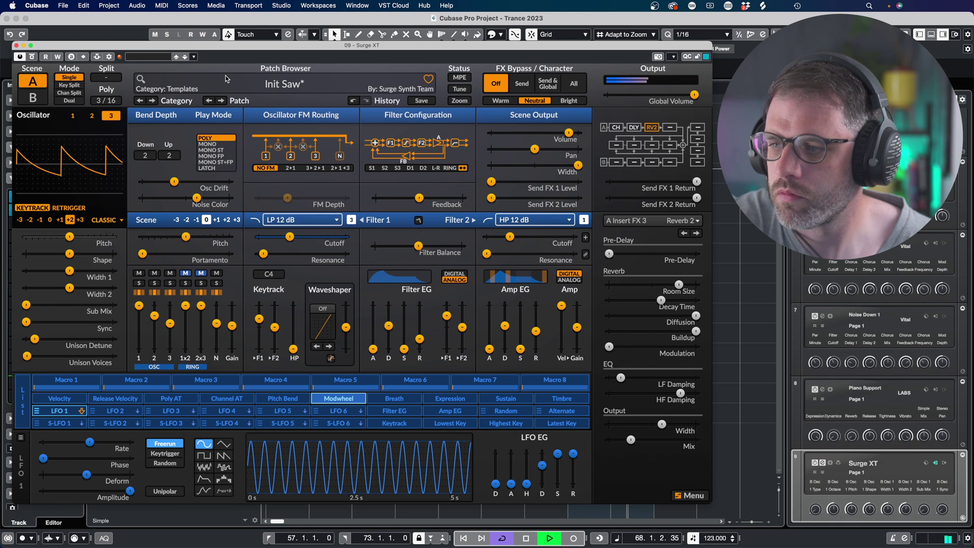
{"action": "key", "text": "space"}
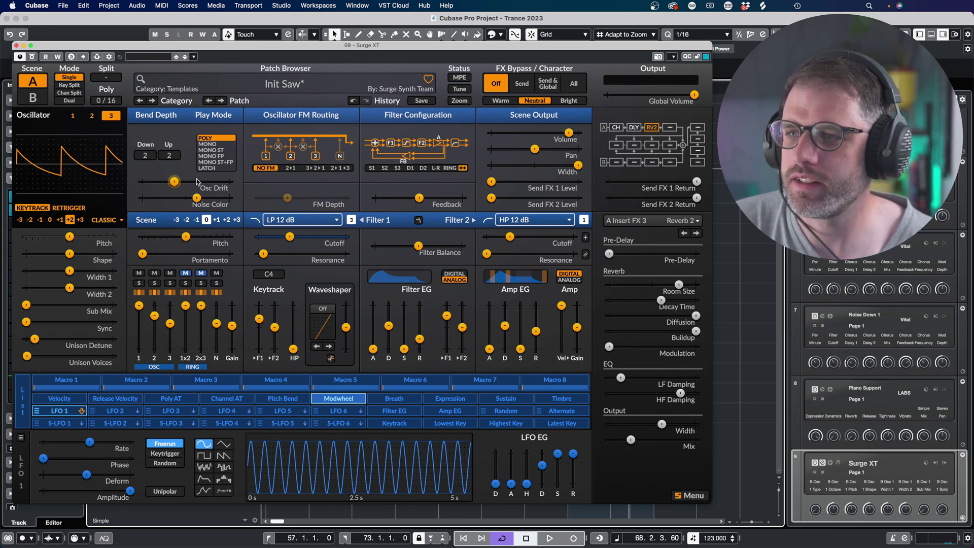
{"action": "mouse_move", "coordinate": [193, 191]}
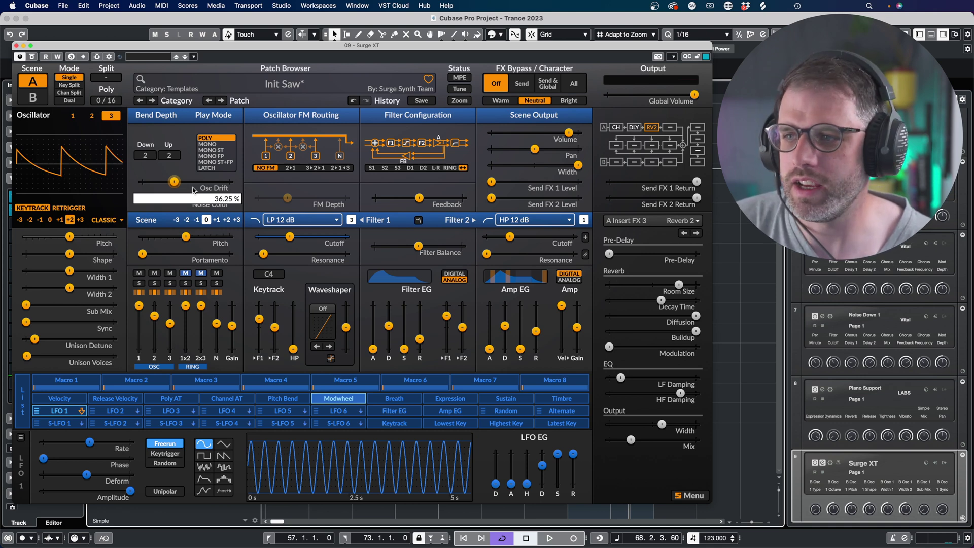
{"action": "left_click", "coordinate": [16, 46]}
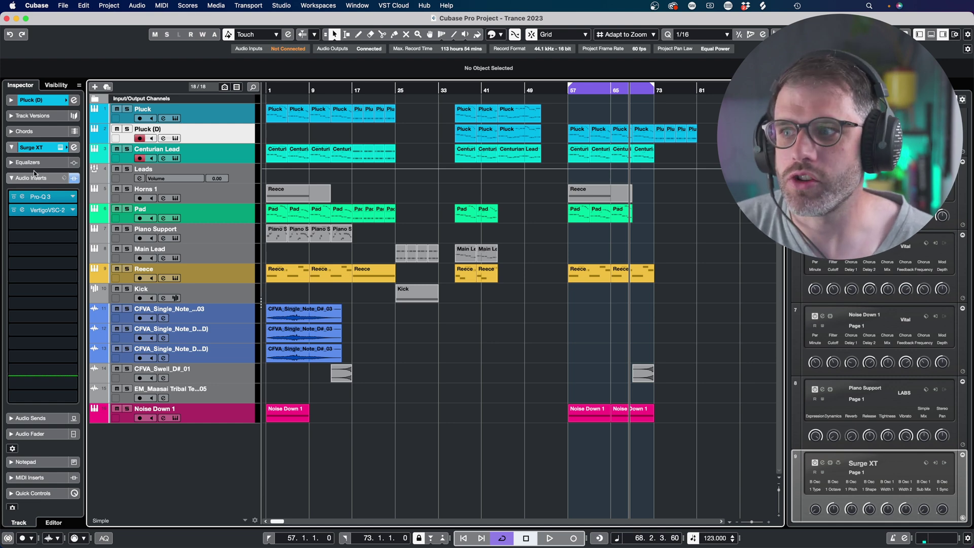
Step: Reopen Surge XT, start saving the patch, and name it Trance Pluck 01
{"action": "left_click", "coordinate": [60, 147]}
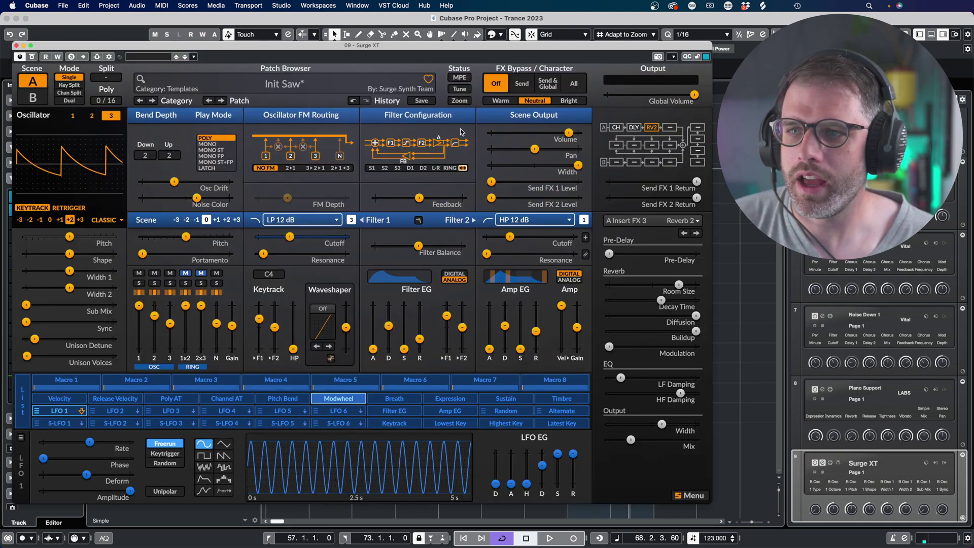
{"action": "left_click", "coordinate": [422, 100]}
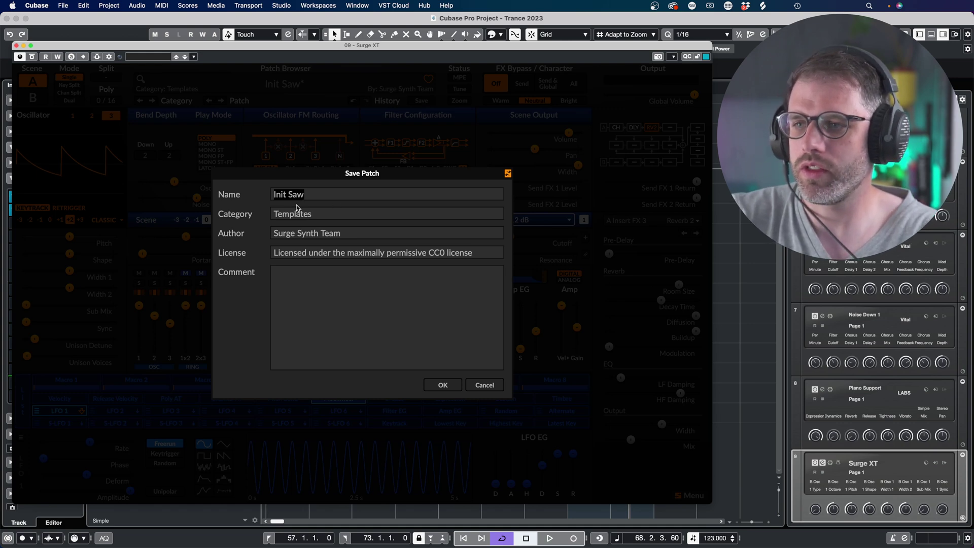
{"action": "type", "text": "T"}
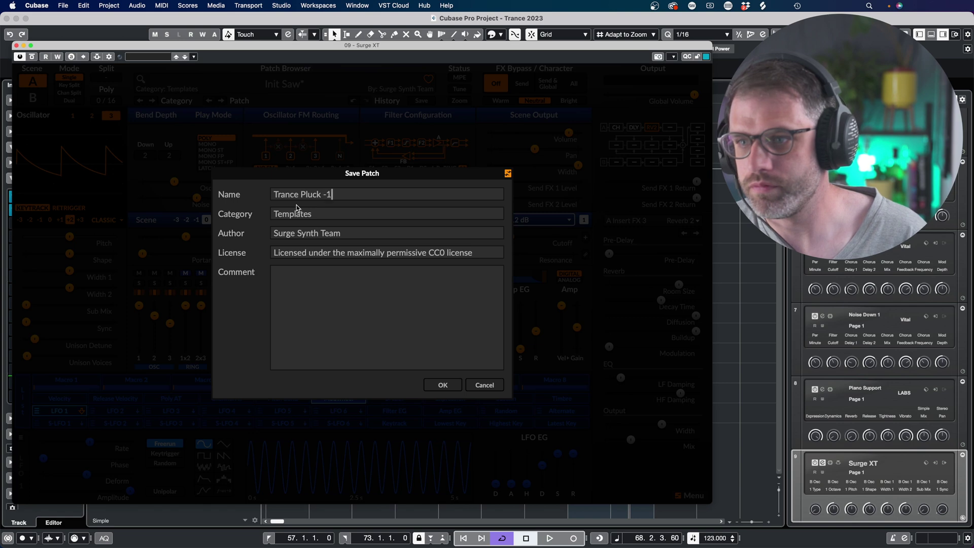
{"action": "type", "text": "rance Pluck 01"}
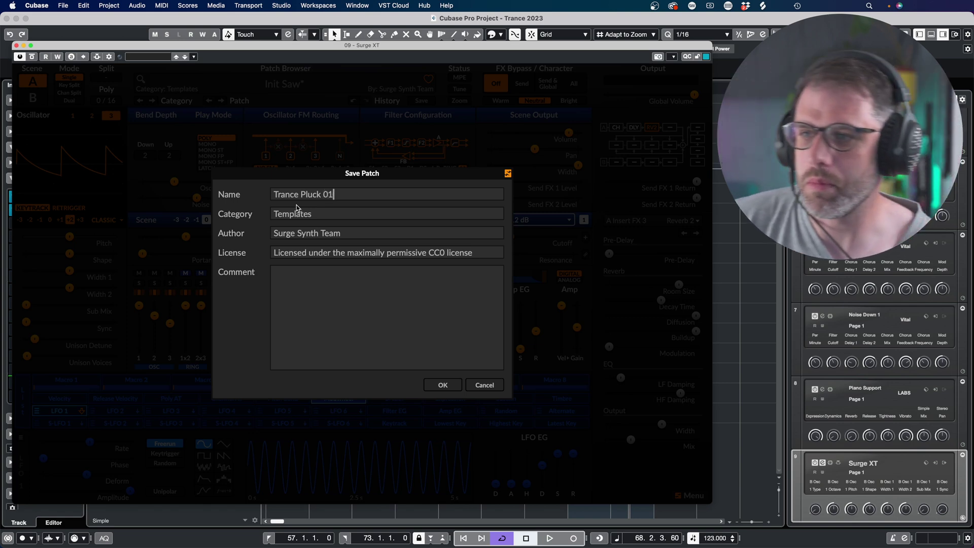
Step: Replace the patch author with the creator's full name and set the category to Free
{"action": "left_click", "coordinate": [339, 233]}
{"action": "left_click_drag", "start_coordinate": [343, 233], "coordinate": [248, 234]}
{"action": "type", "text": "Demis Hellen"}
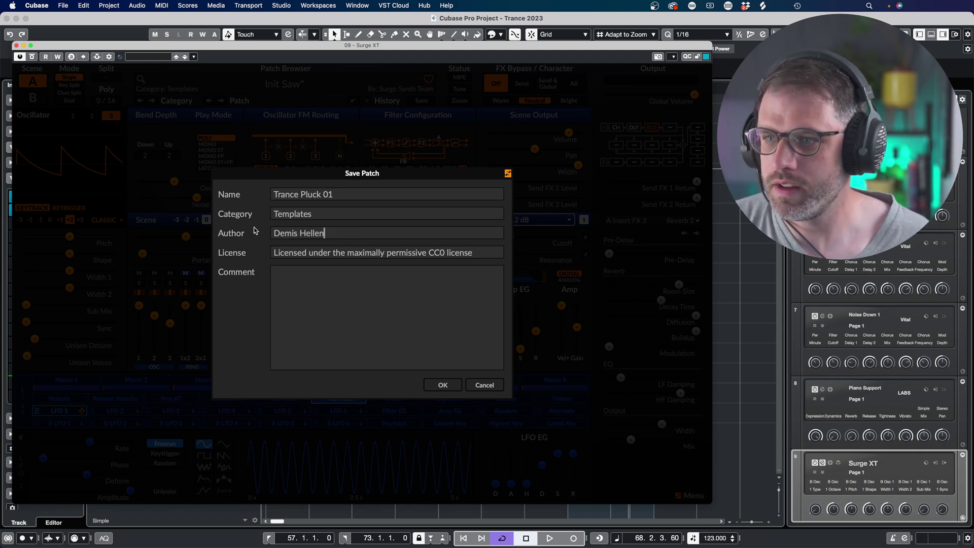
{"action": "left_click", "coordinate": [296, 210]}
{"action": "type", "text": "Free"}
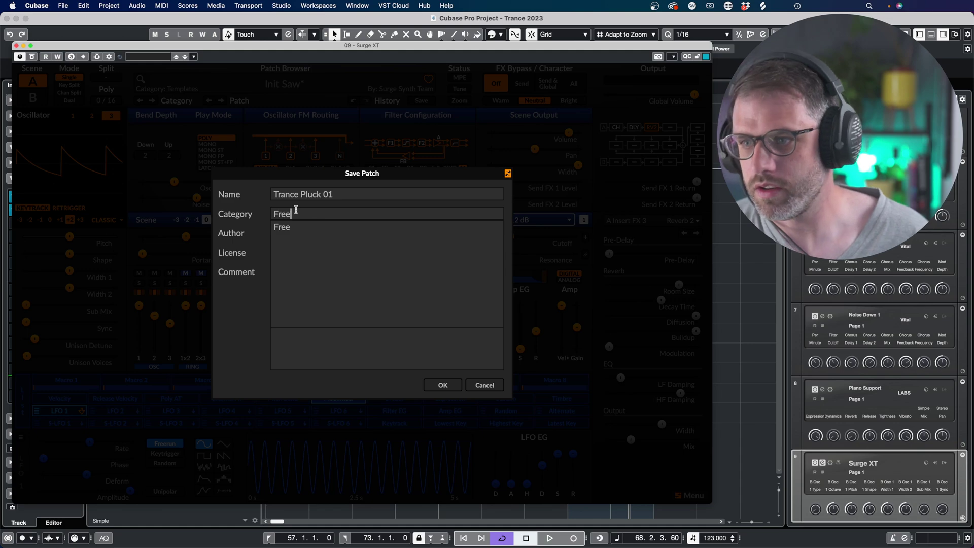